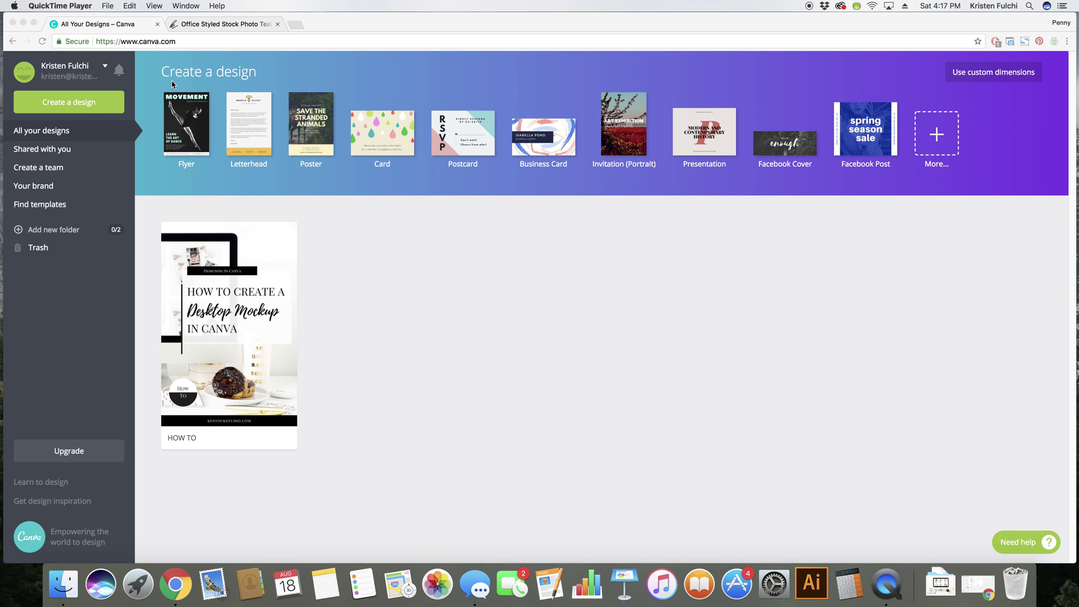
Step: Create a new design from the Pinterest Graphic format, 735 px × 1102 px
click(936, 136)
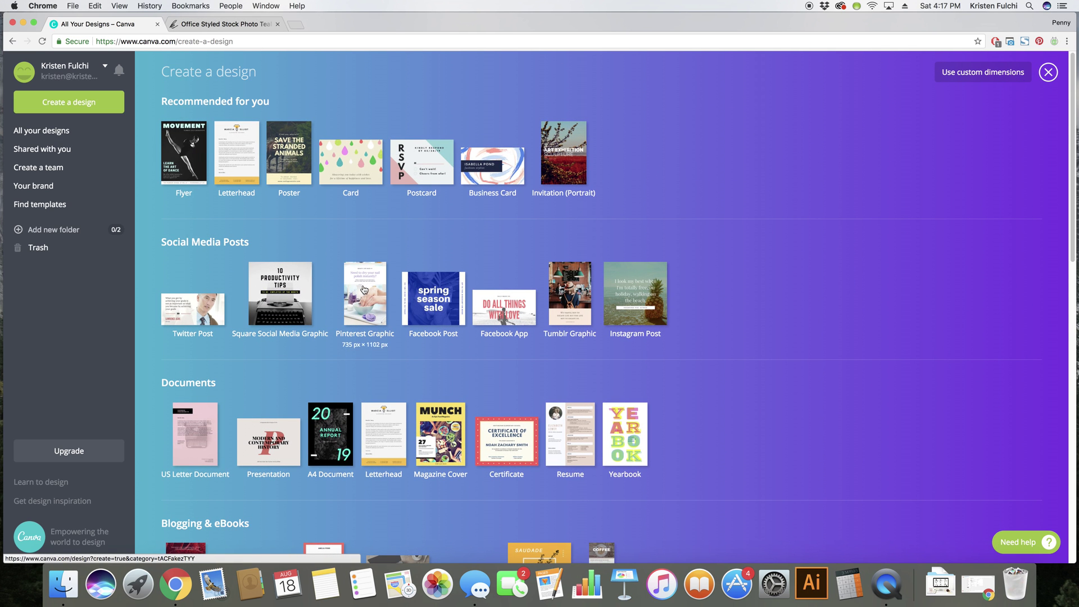
click(365, 298)
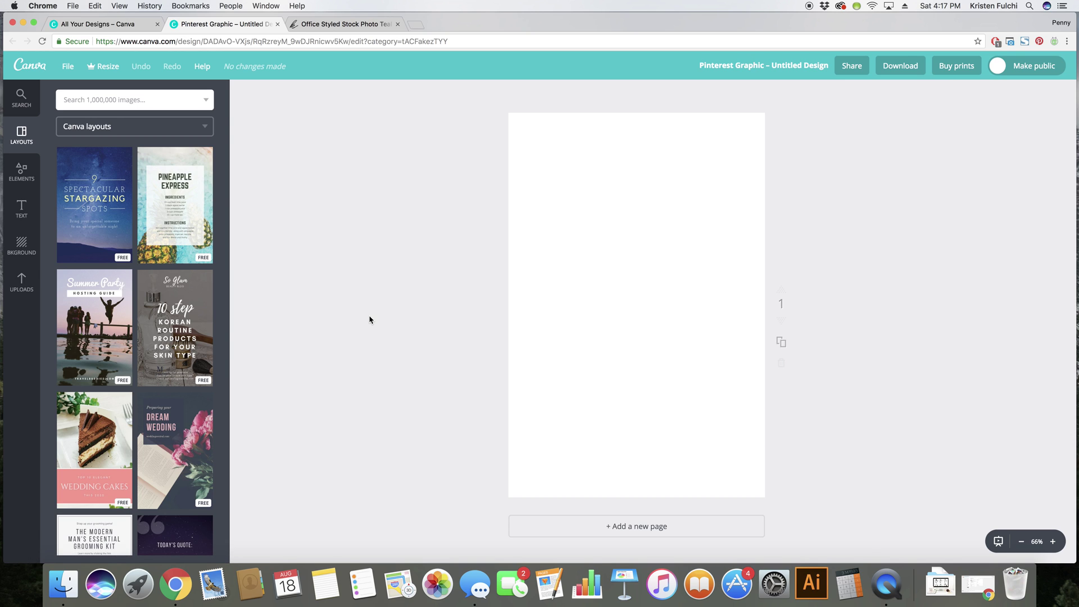
Step: Look through the ready-made Canva layouts offered for the Pinterest graphic
scroll(138, 277, down, 1)
scroll(138, 277, down, 10)
scroll(138, 277, down, 15)
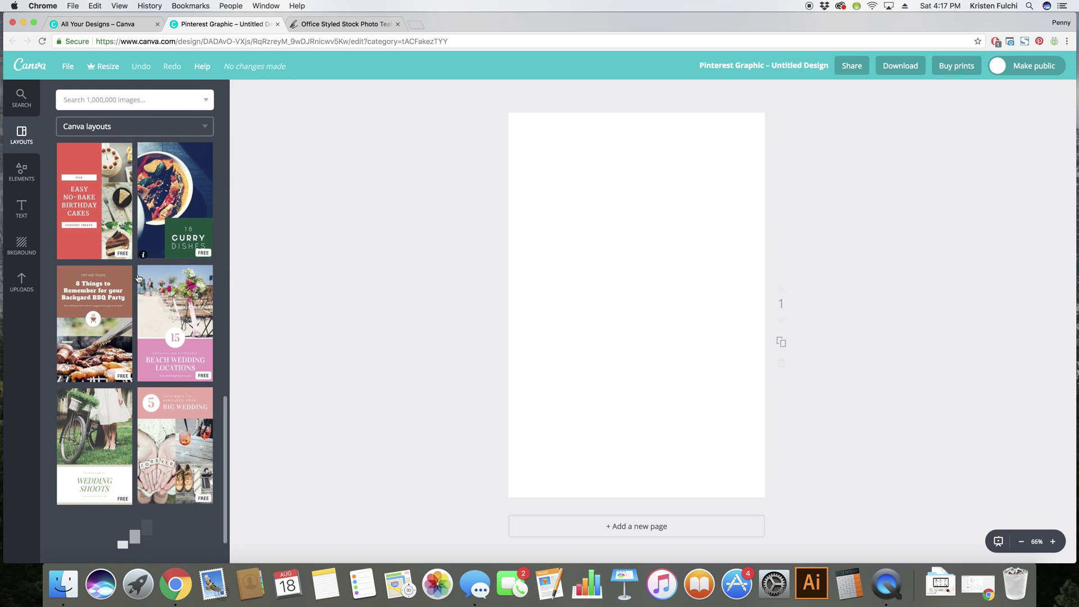
scroll(62, 372, down, 1)
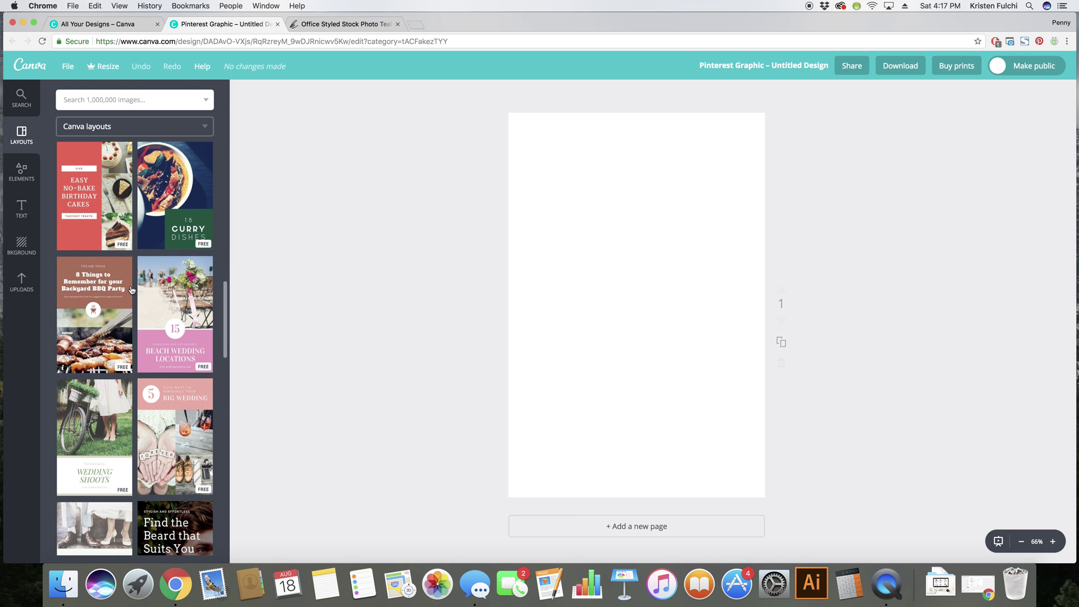
scroll(100, 259, up, 12)
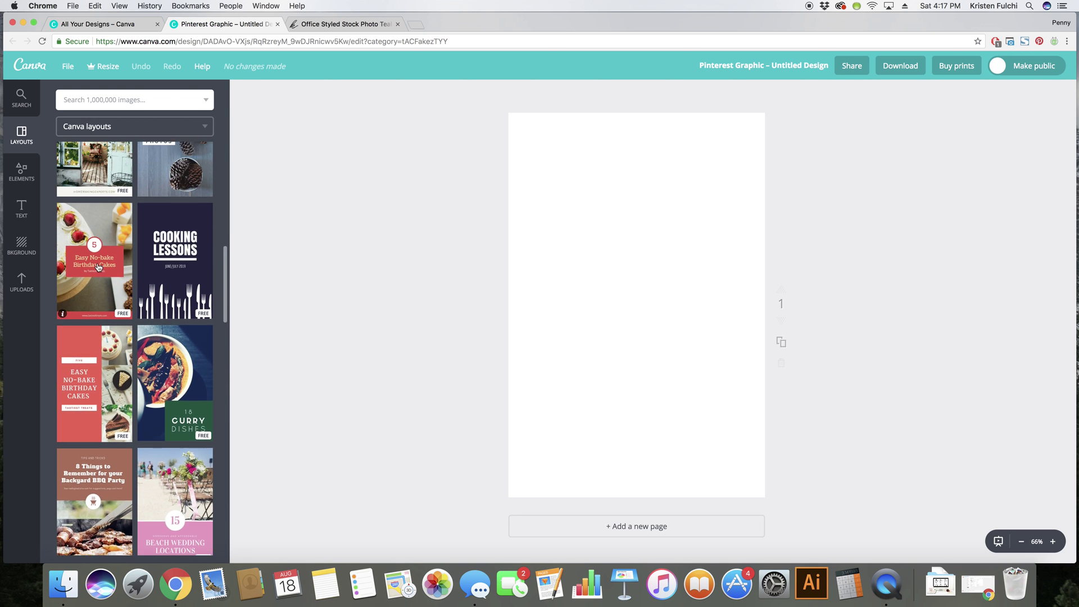
scroll(98, 267, up, 13)
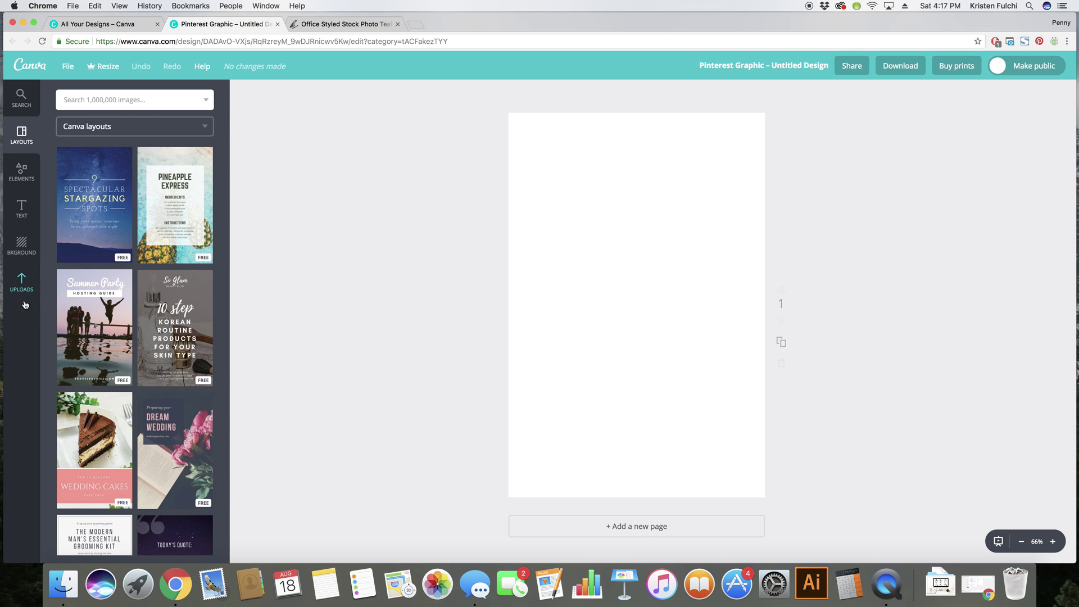
Step: Add the uploaded teal desk photo with the bowl of wooden pushpins and enlarge it to fill the whole page
click(24, 281)
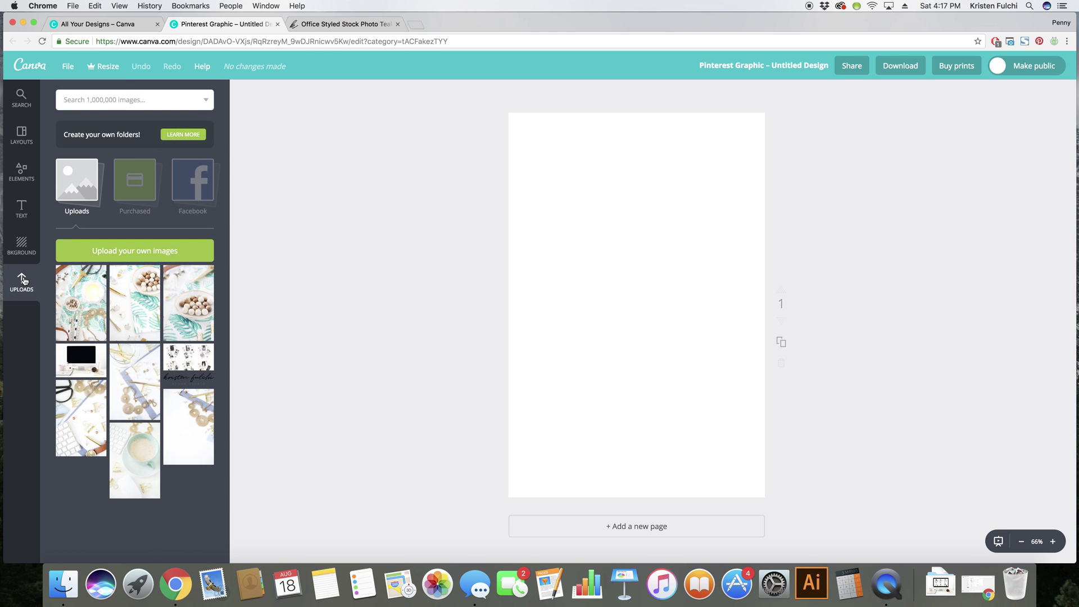
click(192, 305)
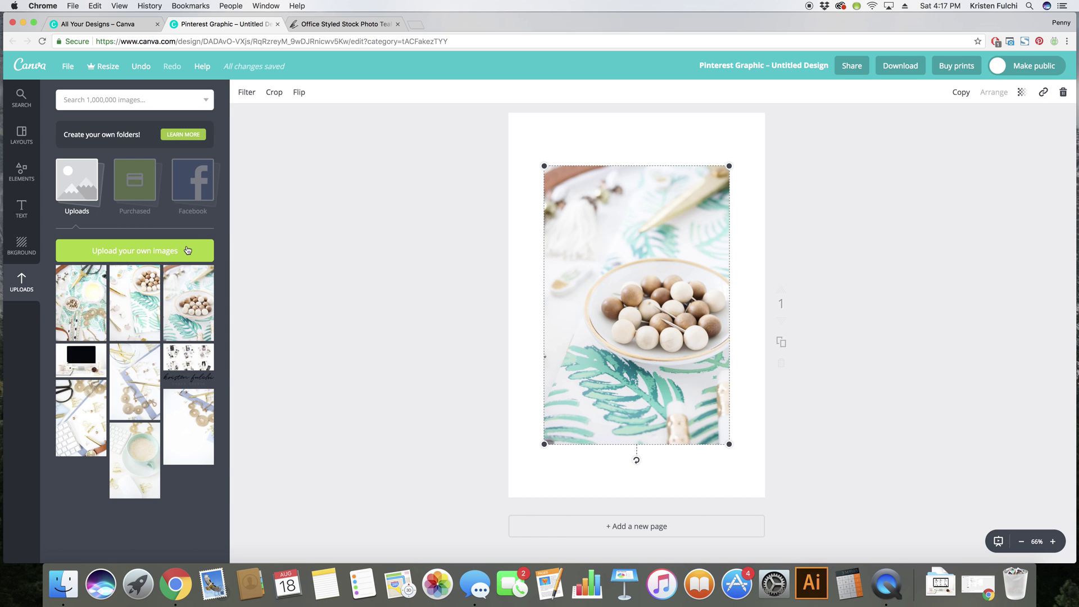
click(336, 23)
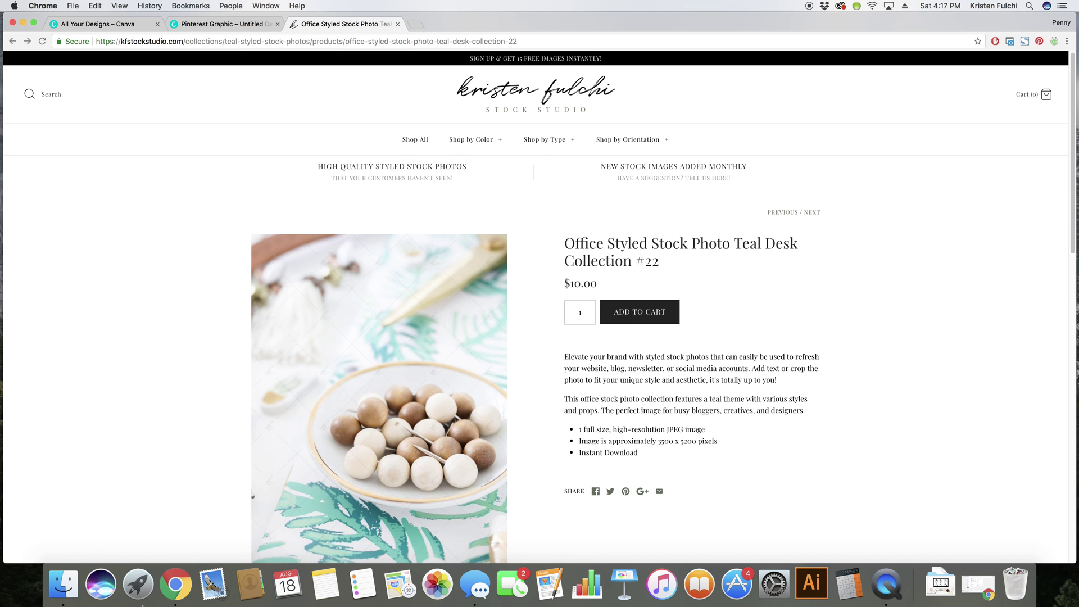
click(215, 28)
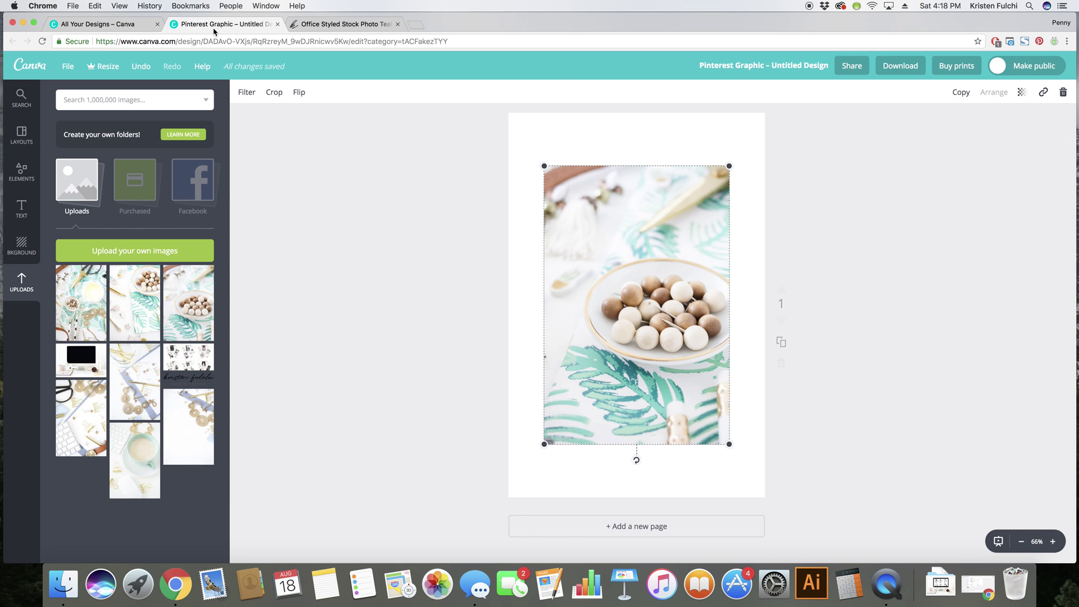
drag(647, 269, 625, 223)
drag(694, 390, 768, 503)
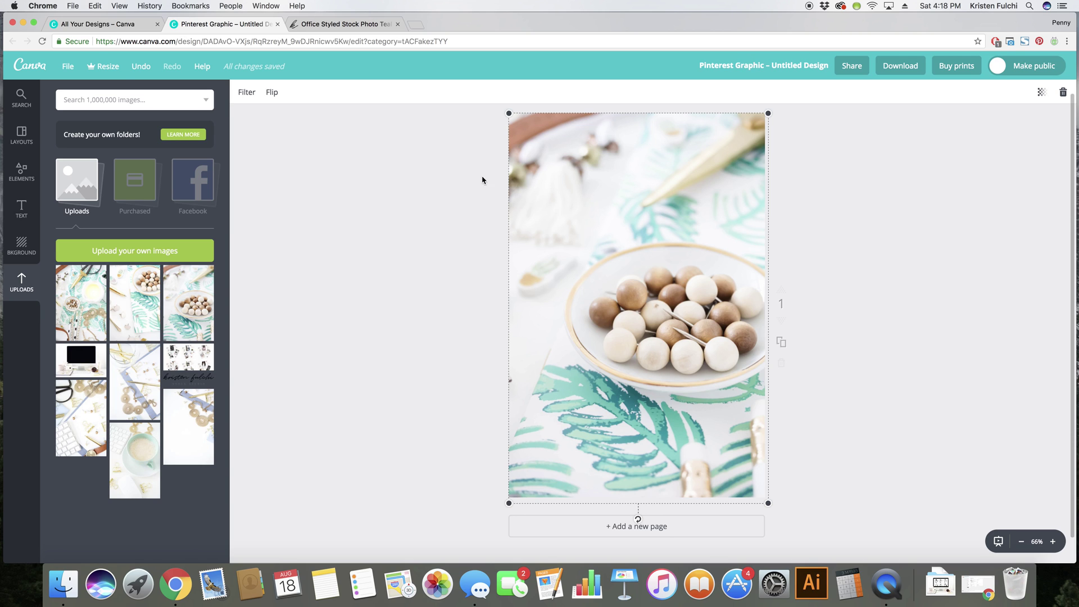
Step: Try a vertical flip on the background photo, revert it, and flip the photo horizontally instead
click(273, 93)
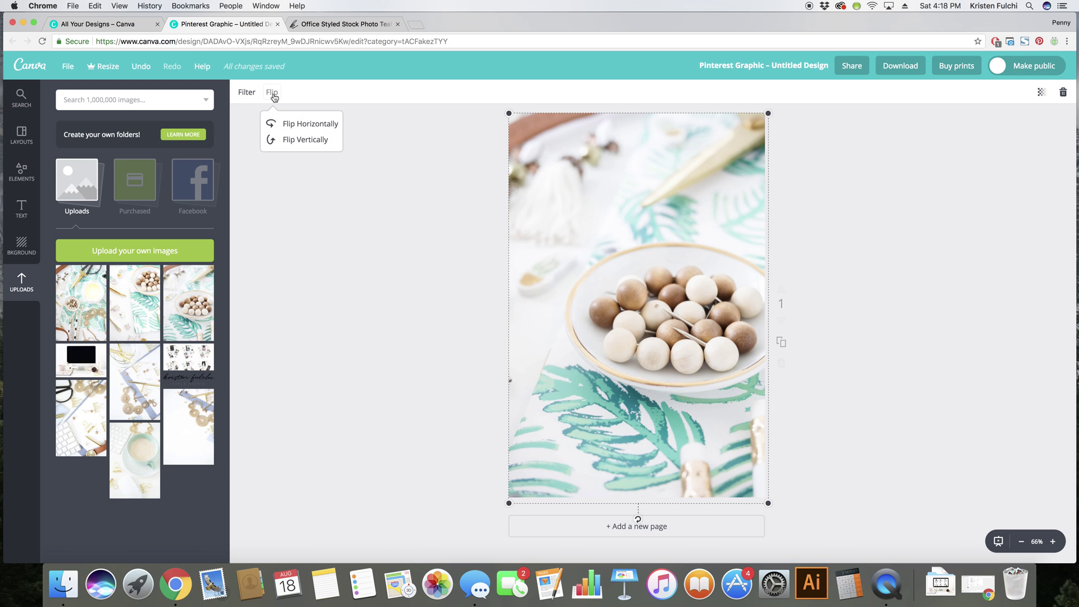
click(299, 141)
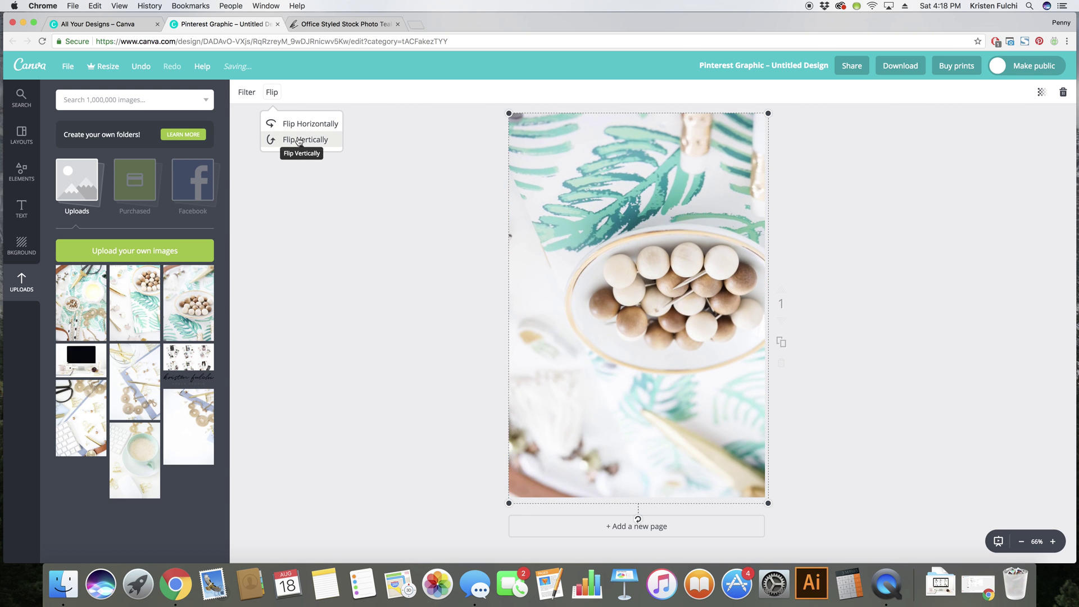
click(299, 141)
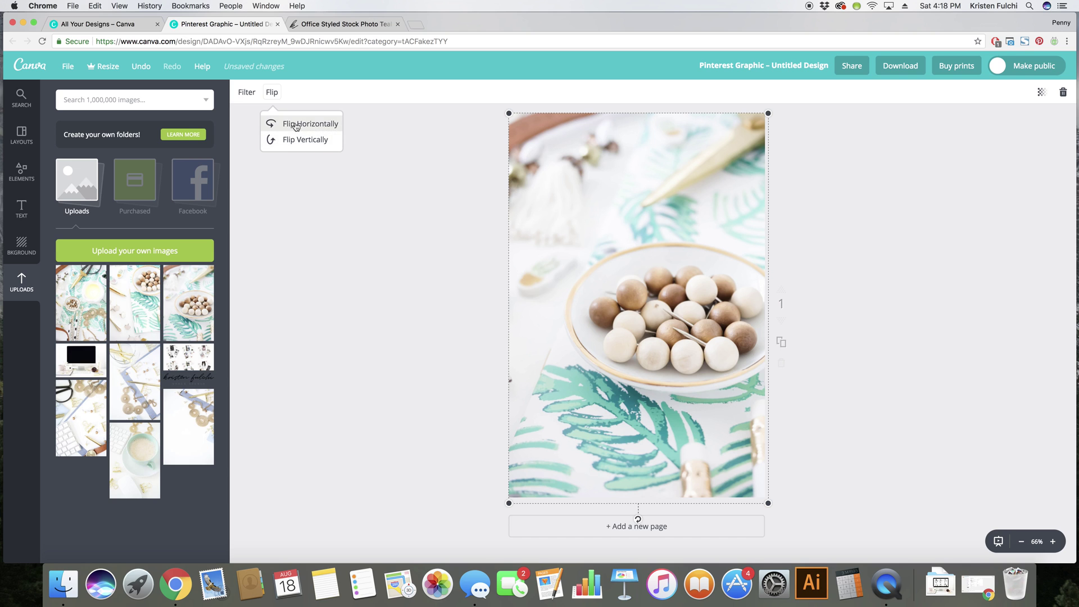
click(295, 125)
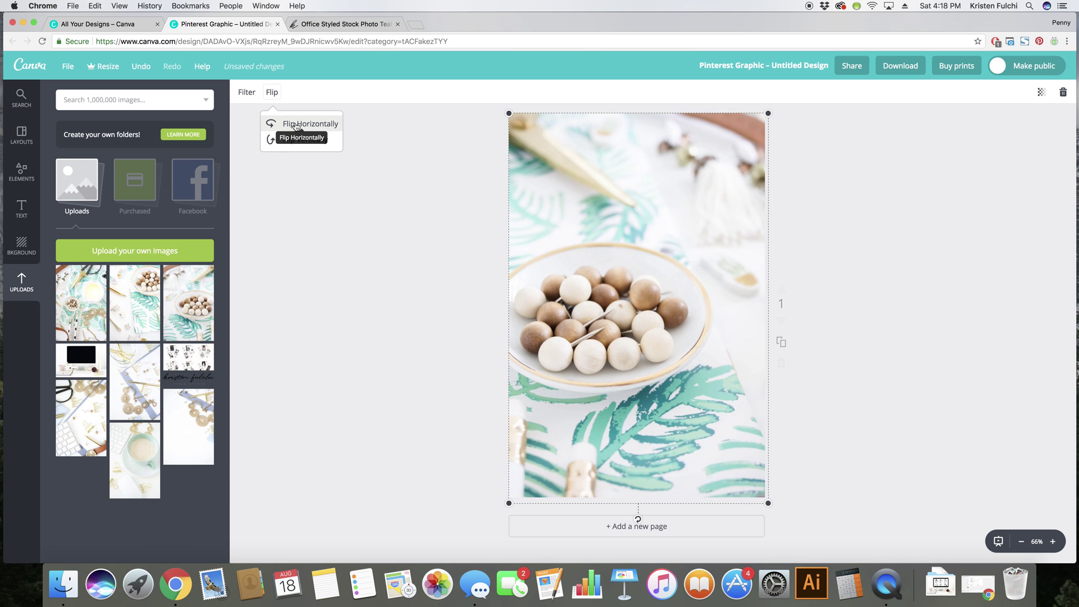
click(361, 353)
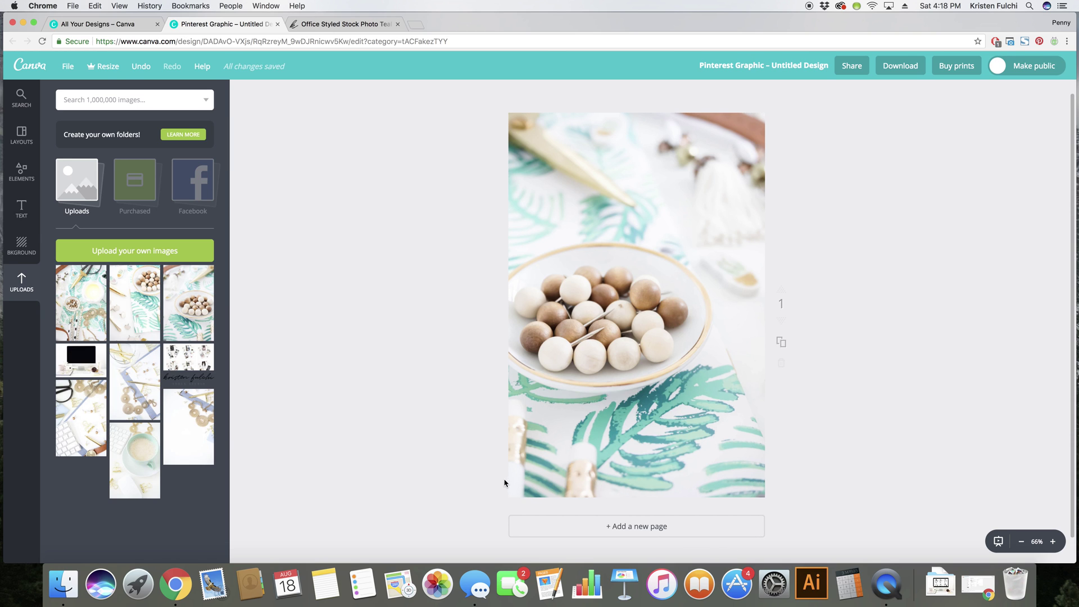
Step: Add a solid white square shape and reshape it into a thin full-width bar along the page's bottom edge
click(25, 171)
click(74, 220)
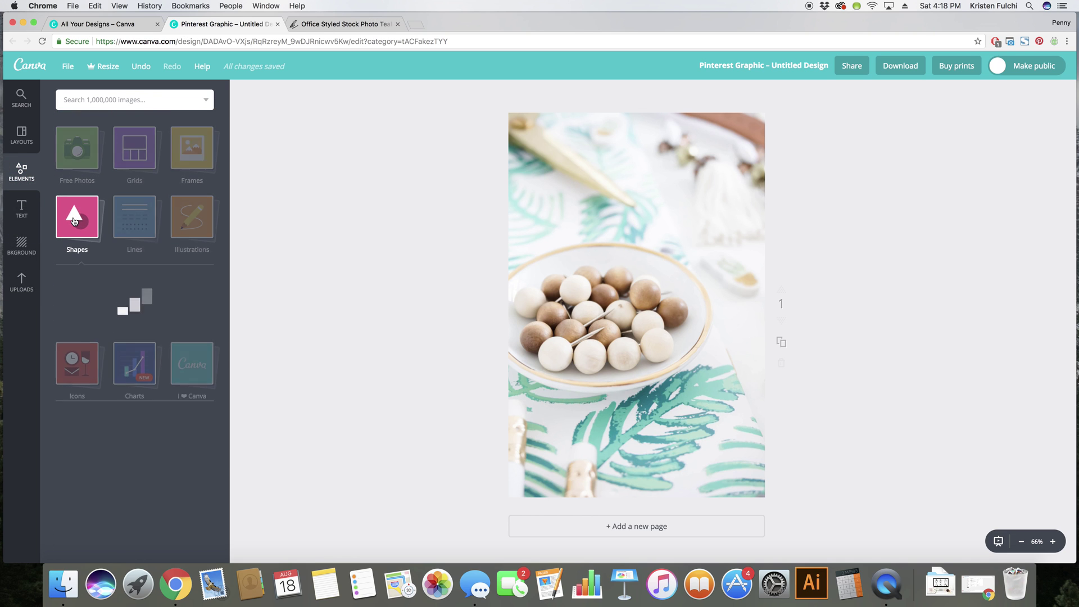
click(83, 304)
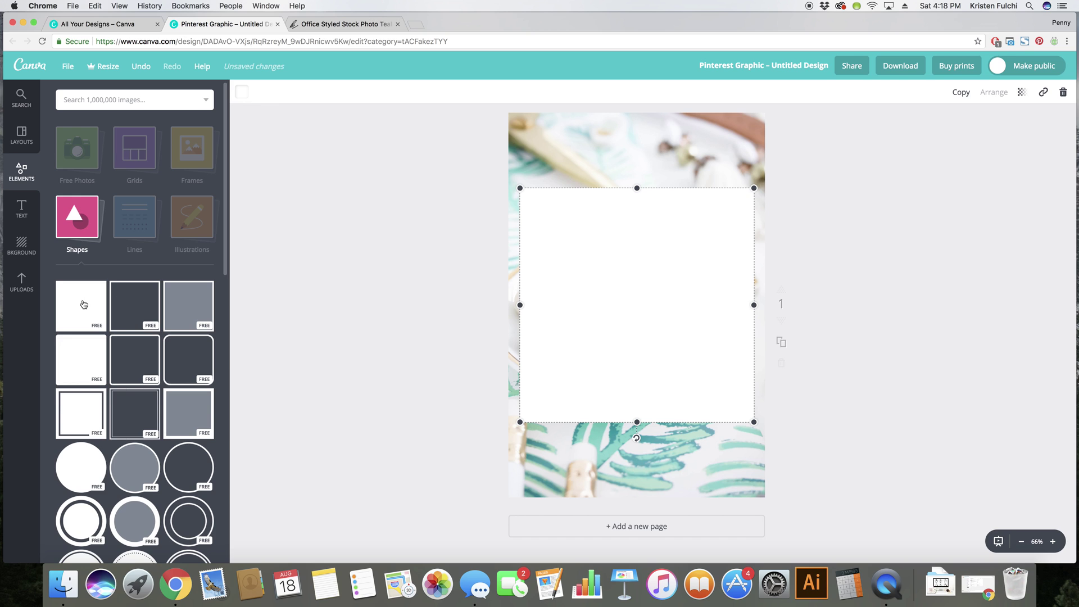
drag(637, 188, 607, 490)
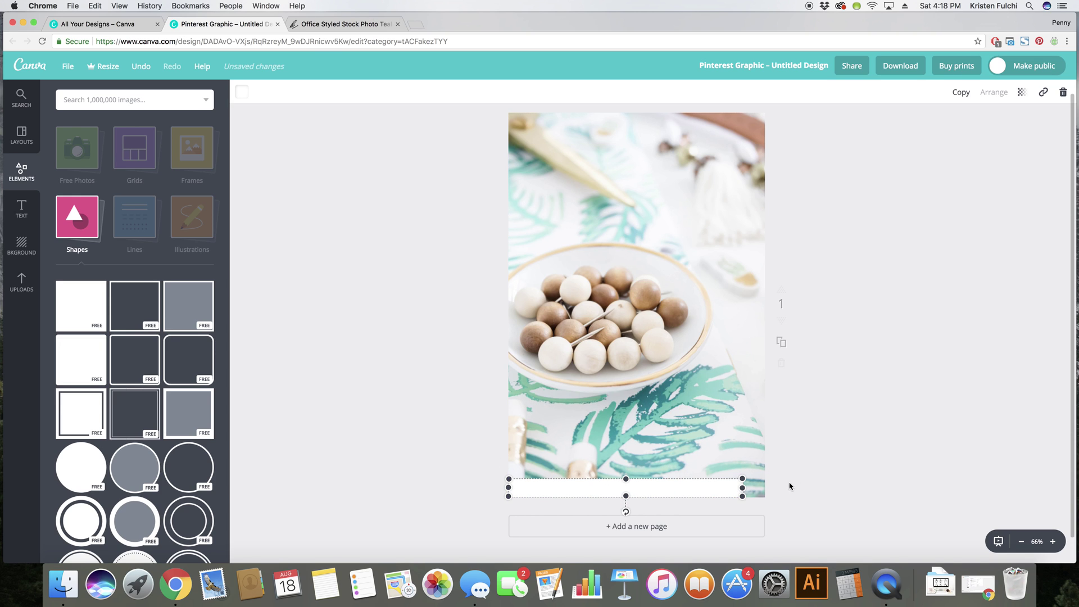
drag(742, 487, 766, 488)
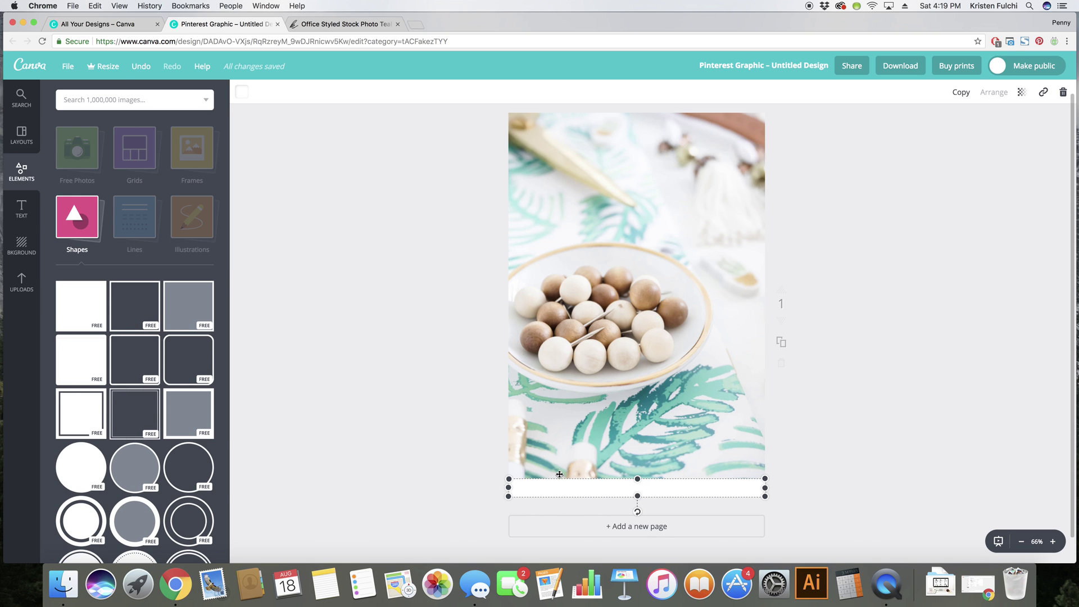
Step: Recolor the bar at the bottom of the page black, color code 000000
click(243, 94)
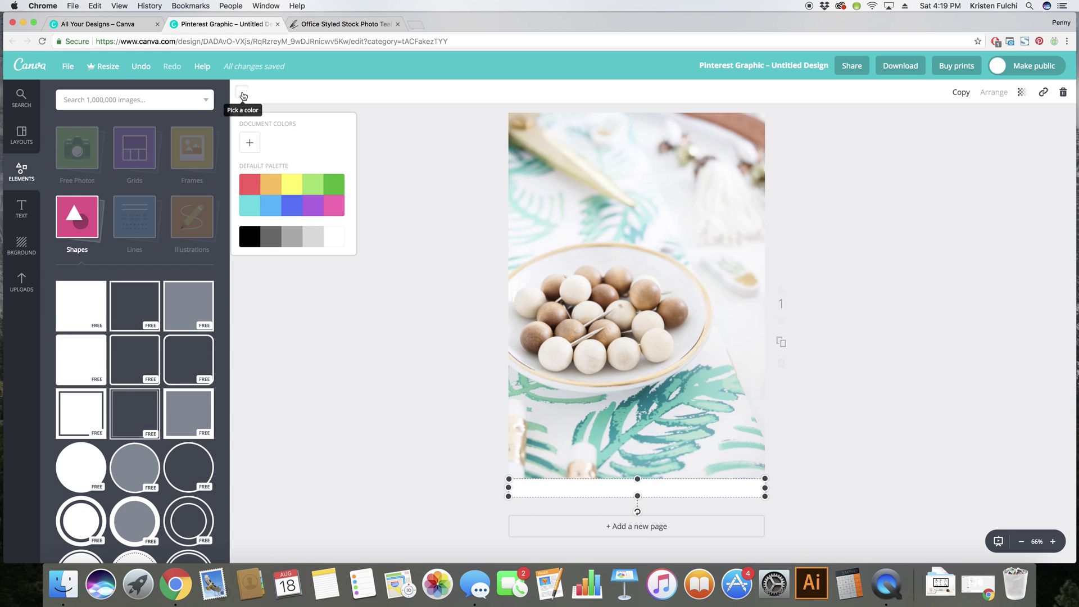
click(249, 241)
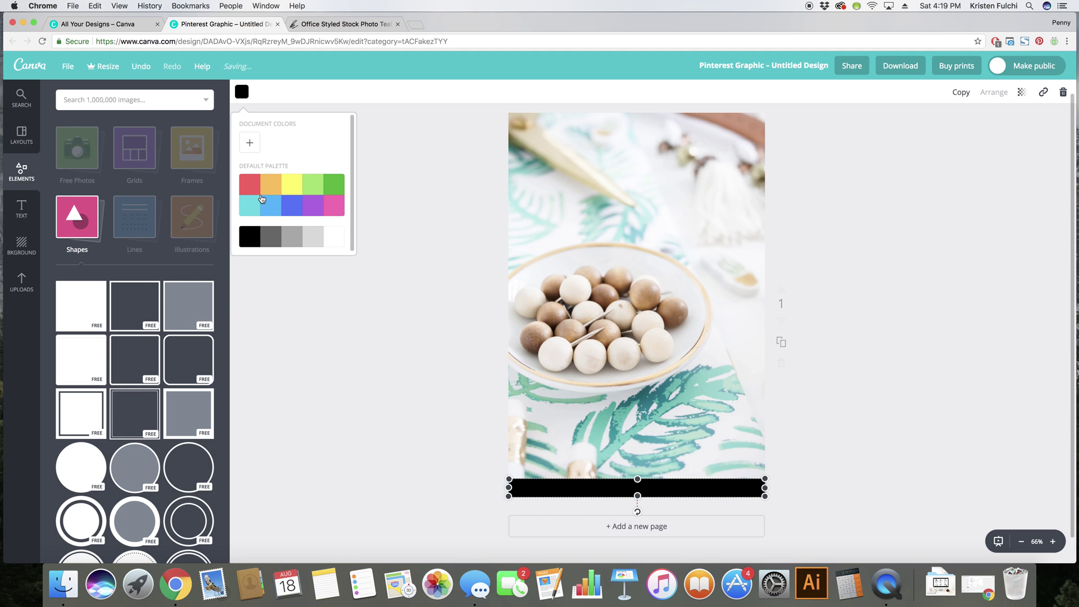
click(251, 144)
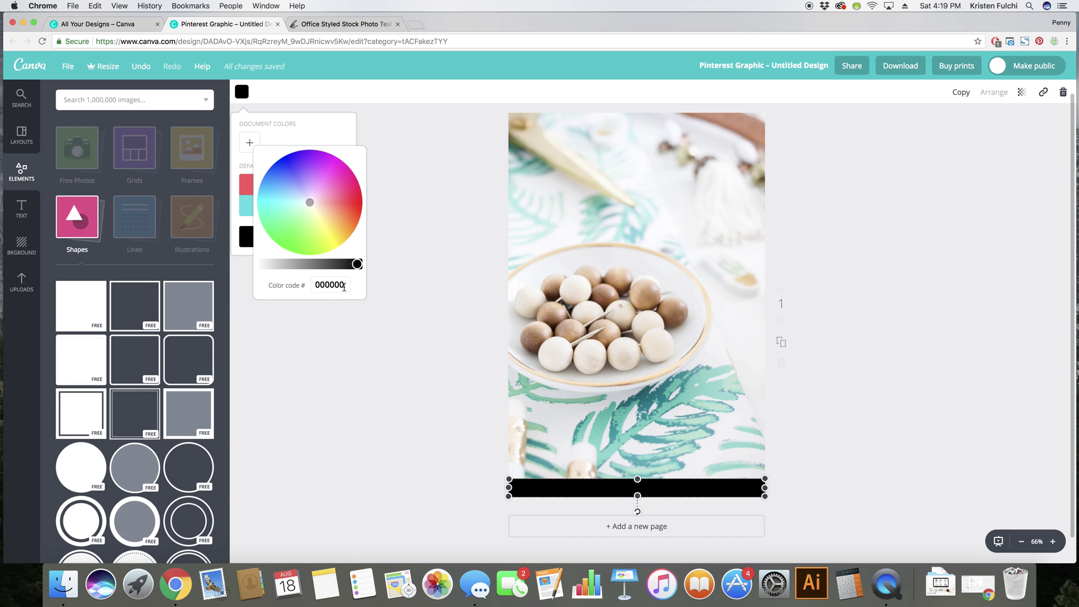
click(422, 147)
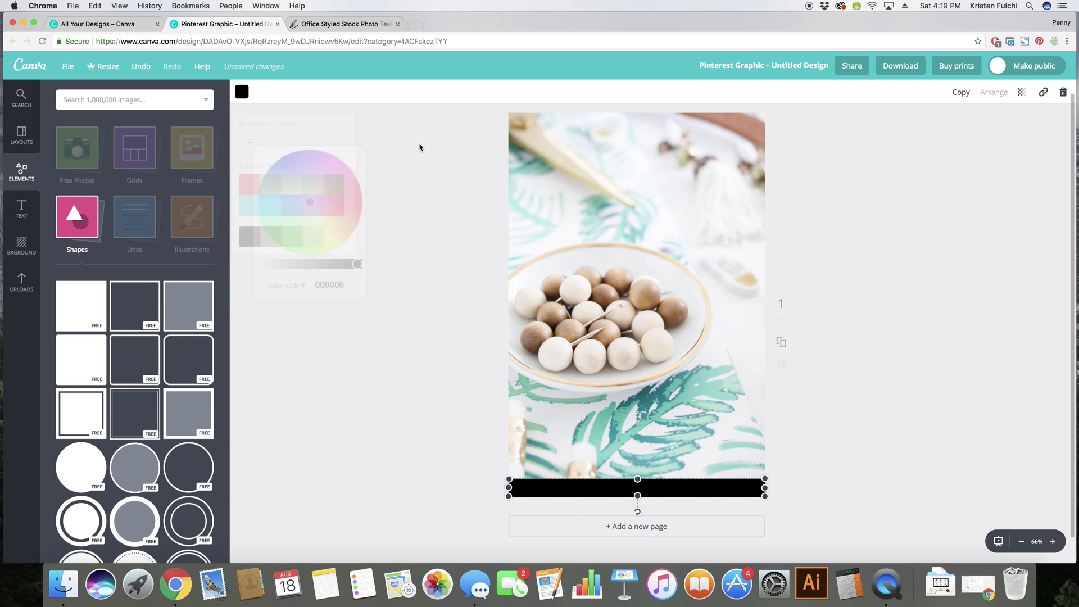
click(410, 376)
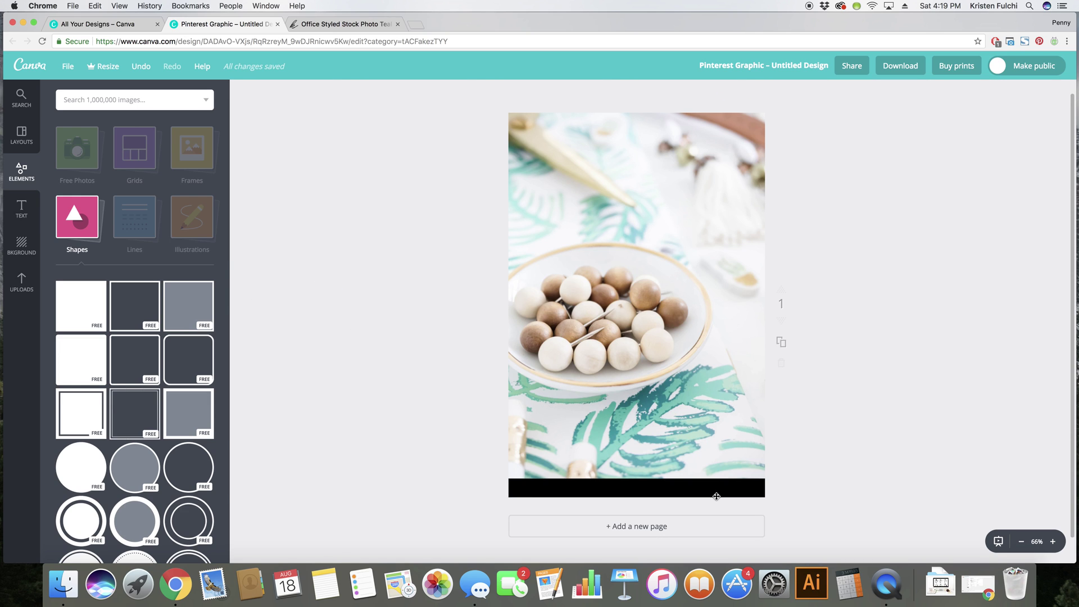
Step: Add a subheading text box to the page reading "kfstockstudio.com"
click(22, 214)
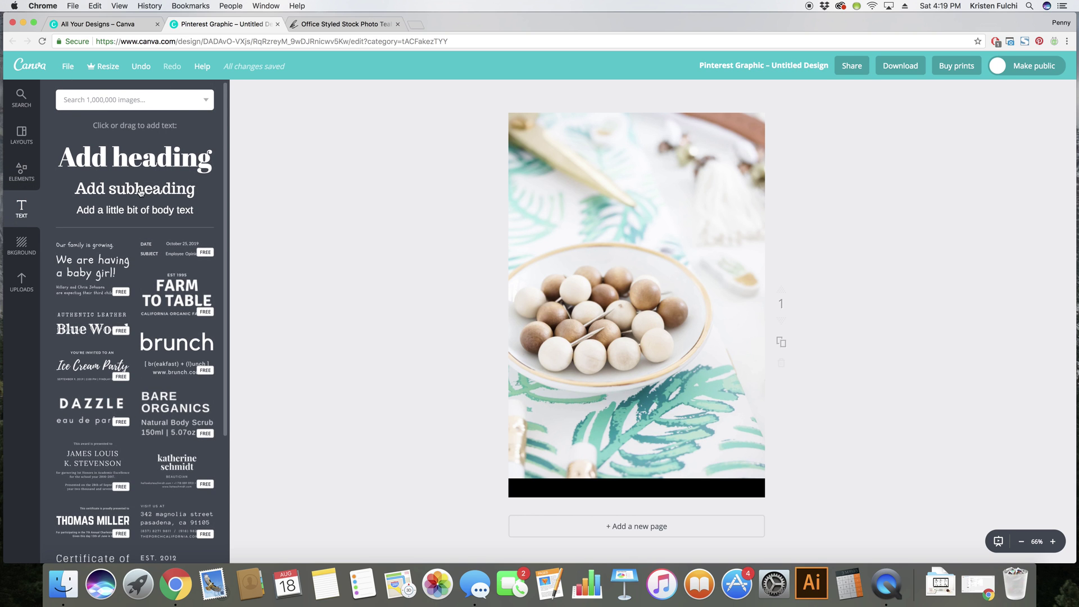
click(138, 192)
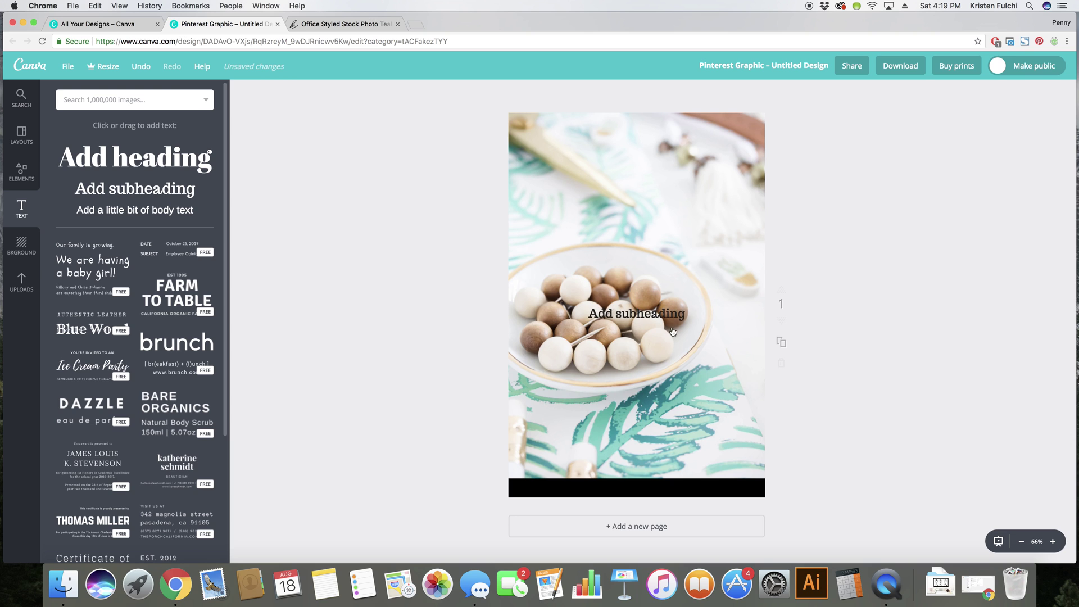
scroll(105, 330, down, 3)
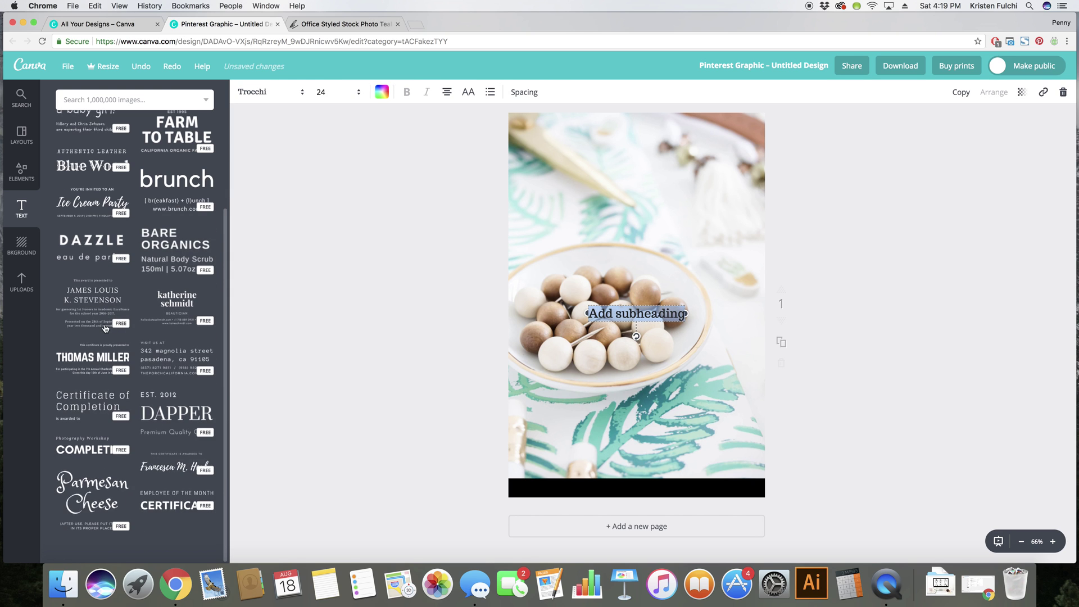
scroll(127, 120, up, 3)
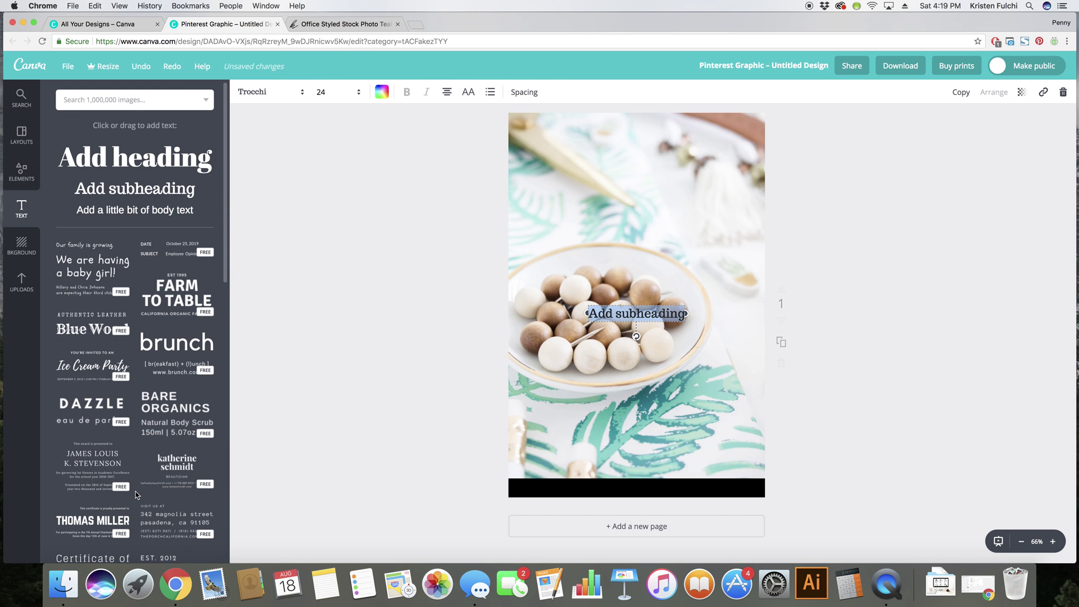
text(k)
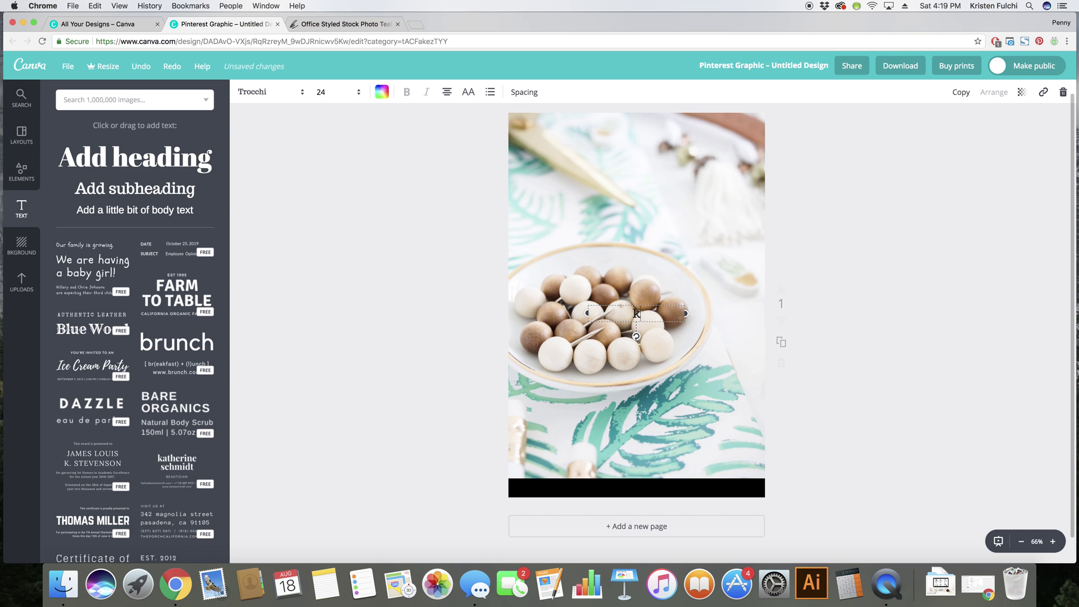
text(fstockstudio.com)
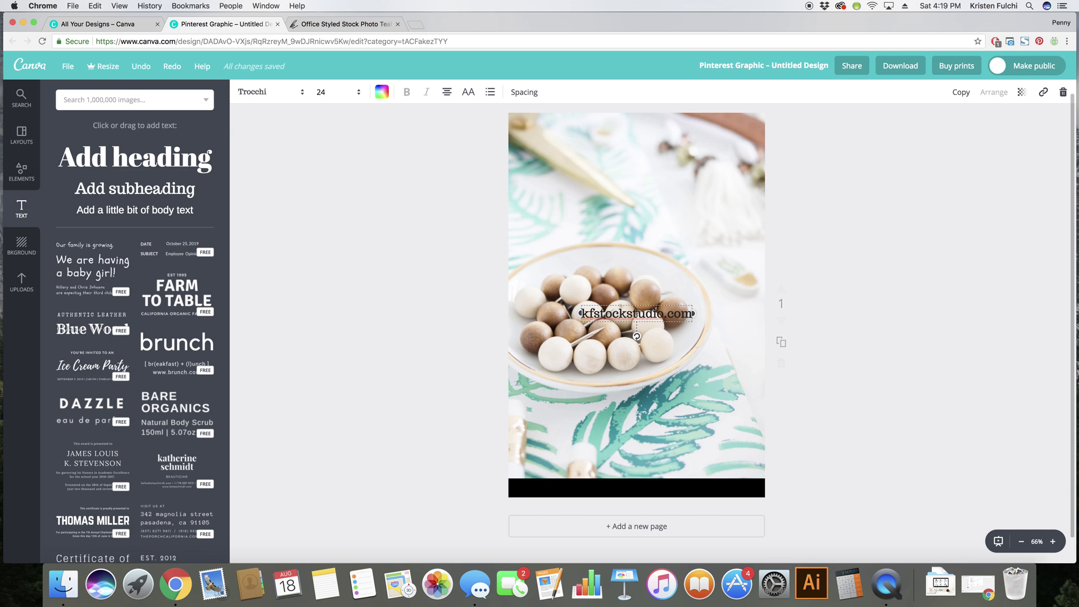
Step: Set the website text's font to Playfair Display SC and widen its text box so it fits on one line
key(super+a)
click(253, 93)
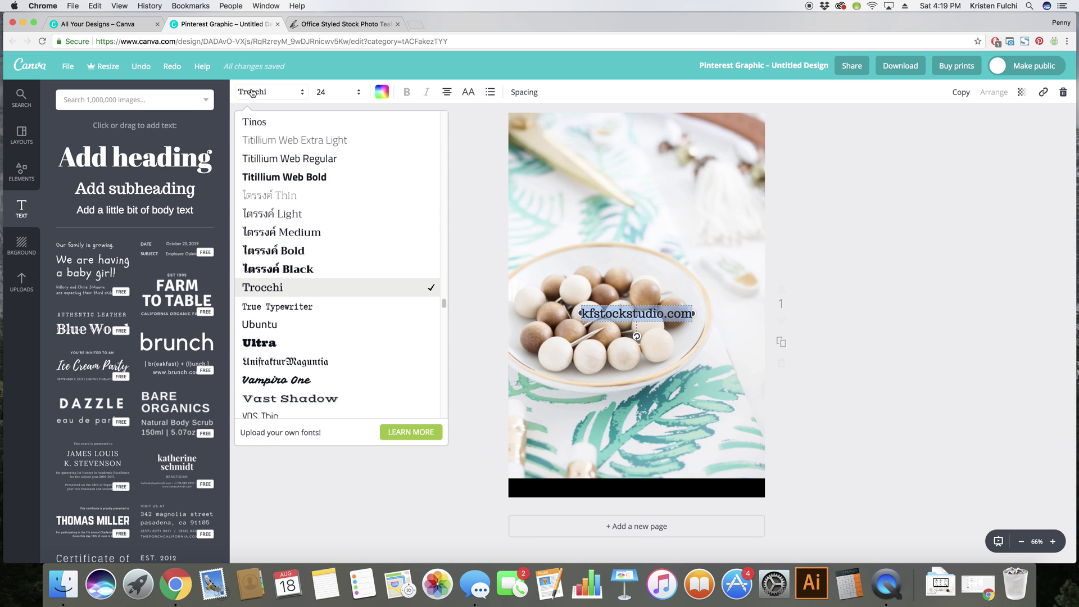
scroll(332, 308, up, 5)
scroll(379, 308, up, 10)
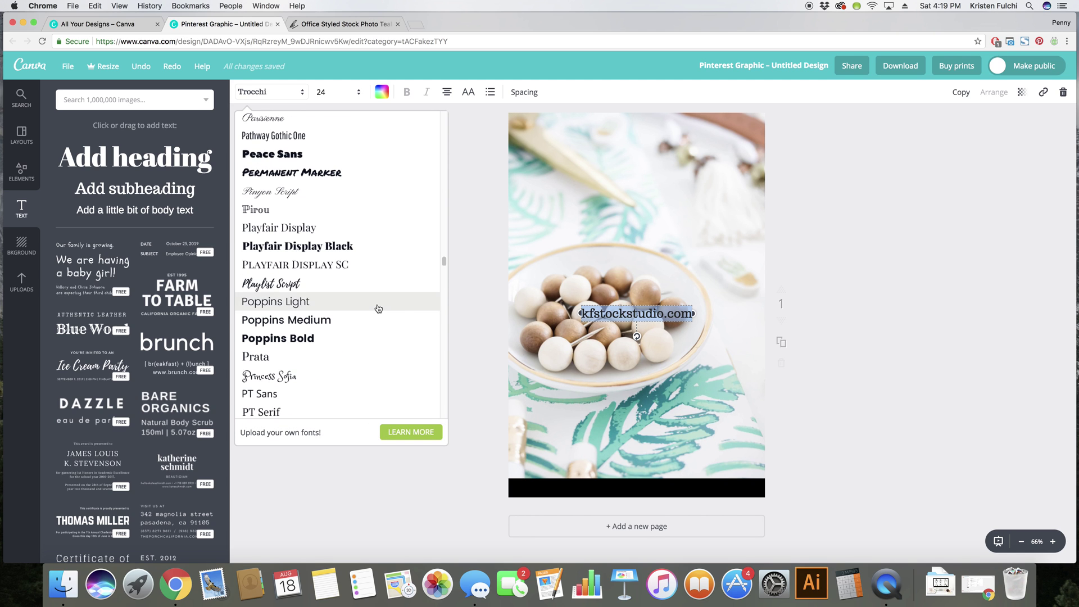
click(313, 293)
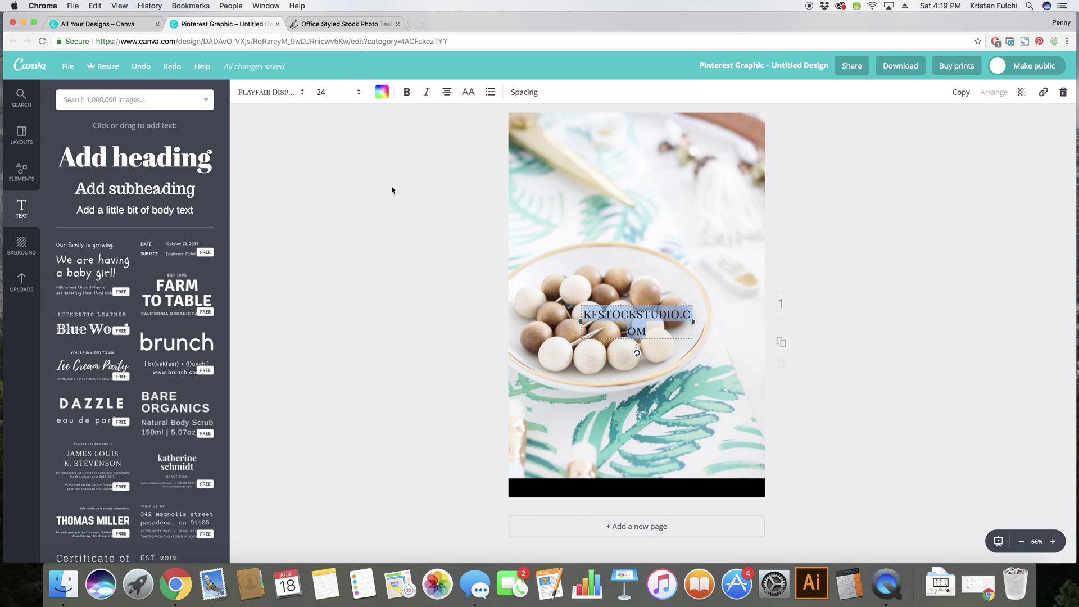
drag(564, 321, 539, 321)
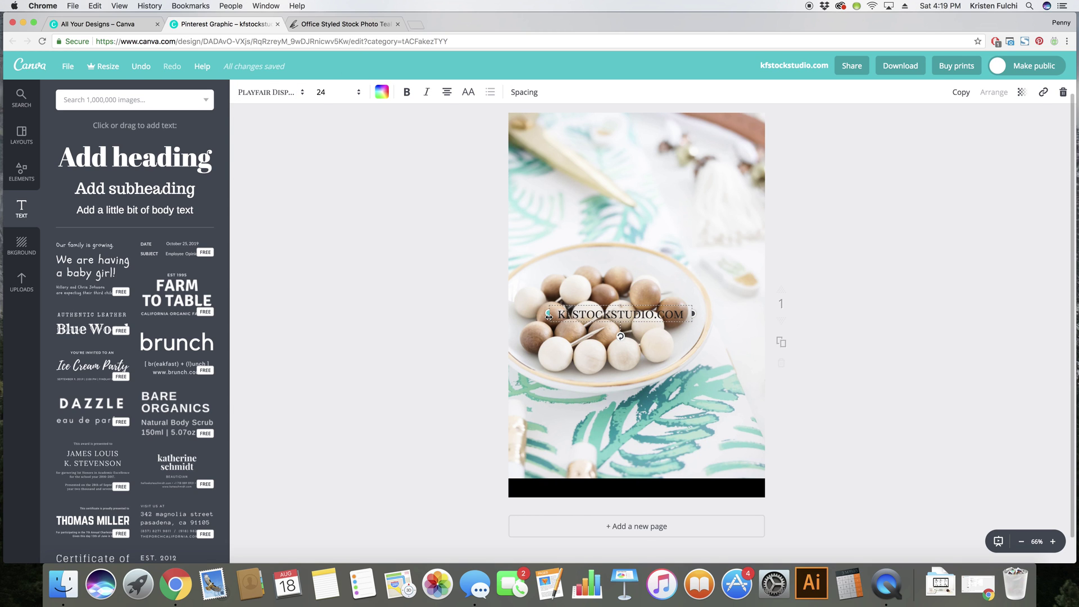
Step: Set the website text to size 14 in white and center it on the black footer bar
click(329, 91)
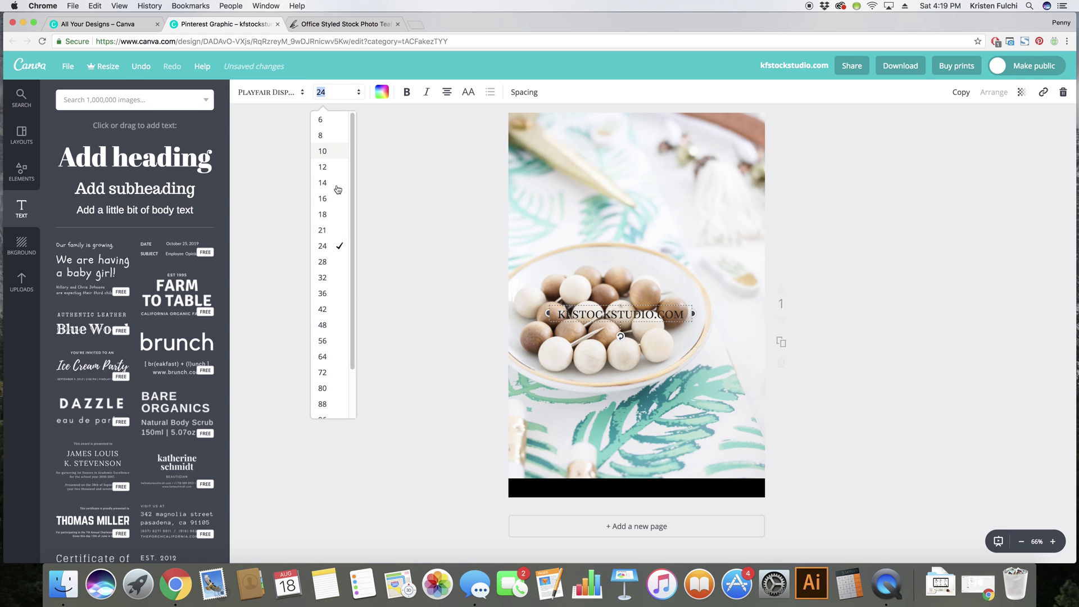
click(318, 186)
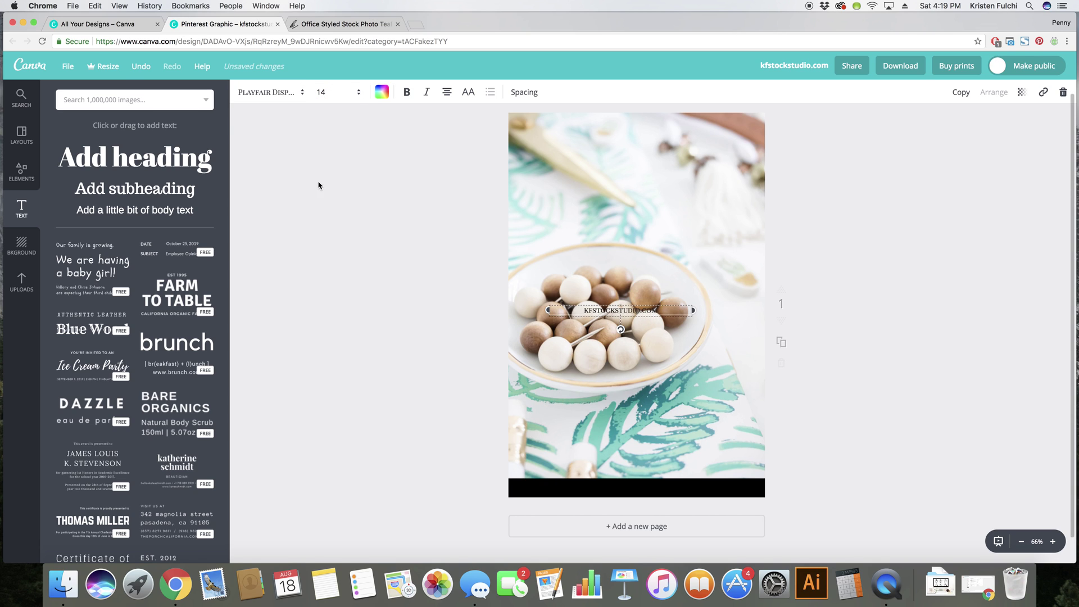
click(382, 93)
click(480, 241)
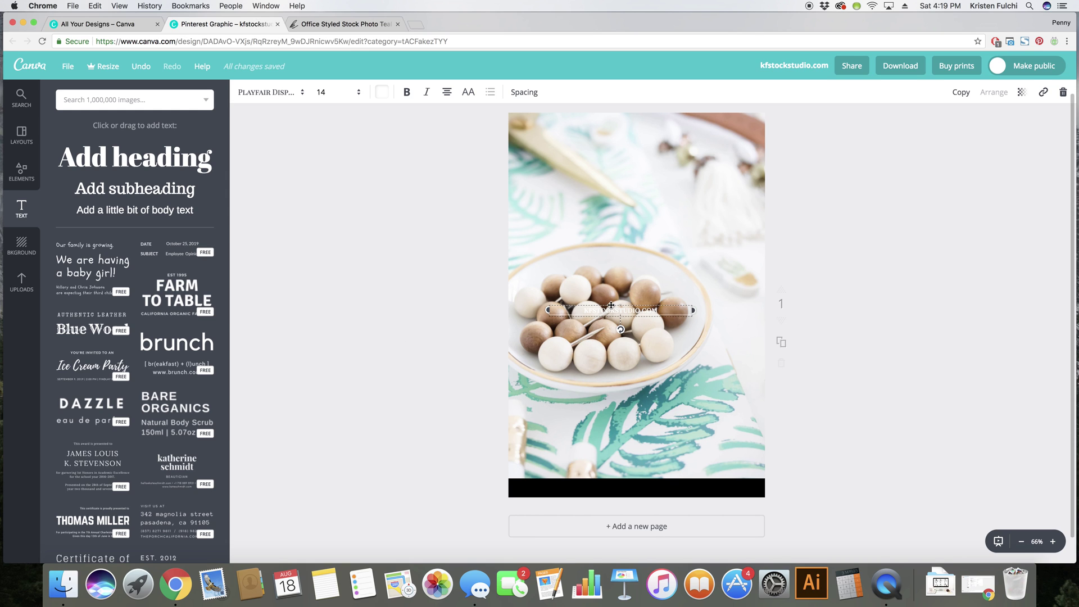
drag(617, 319, 626, 481)
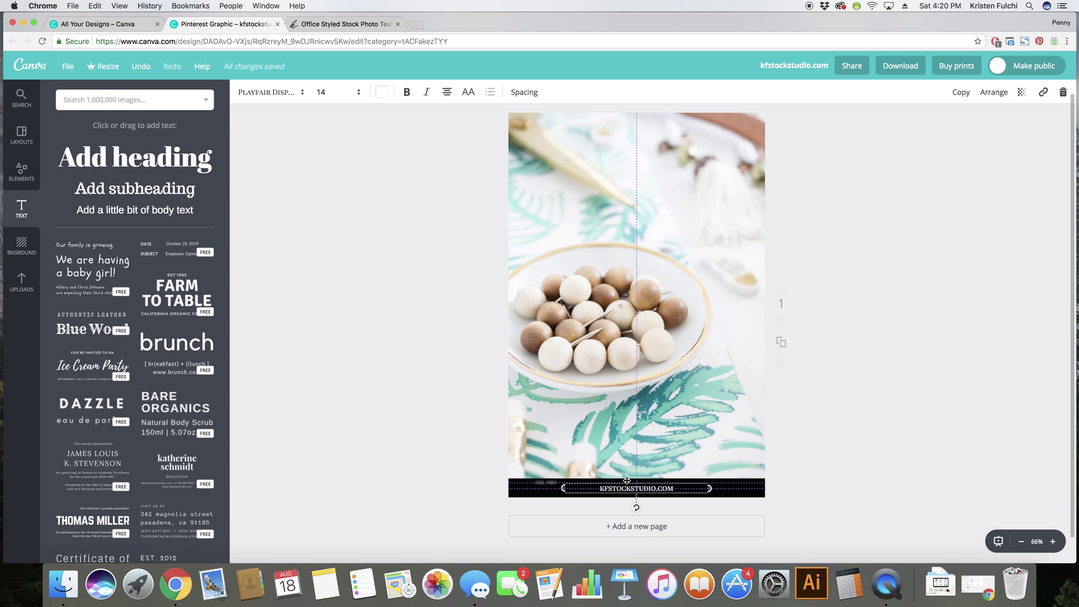
drag(626, 481, 628, 482)
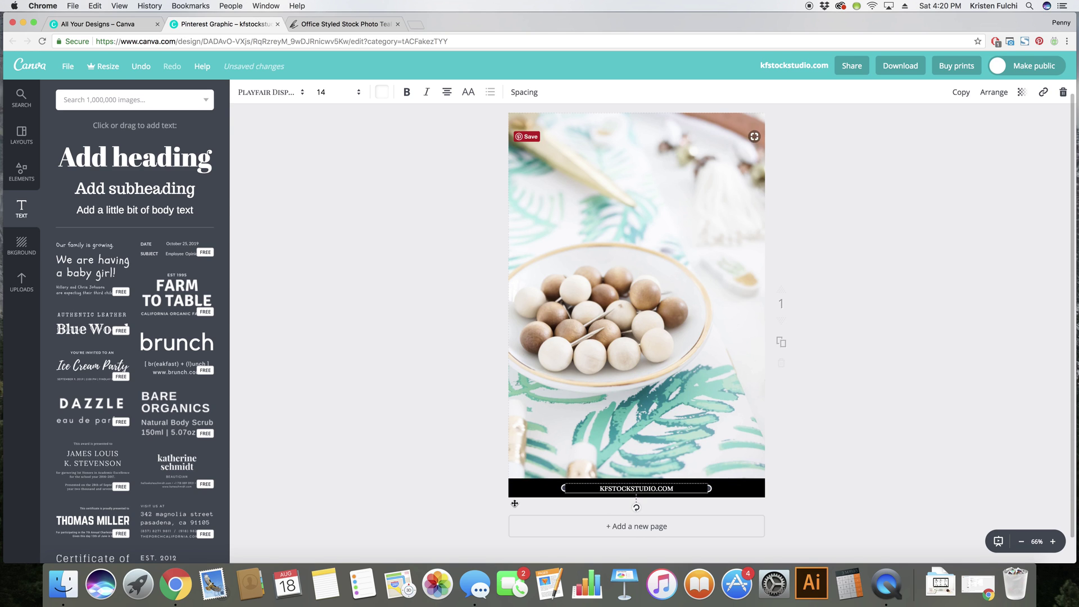
click(419, 417)
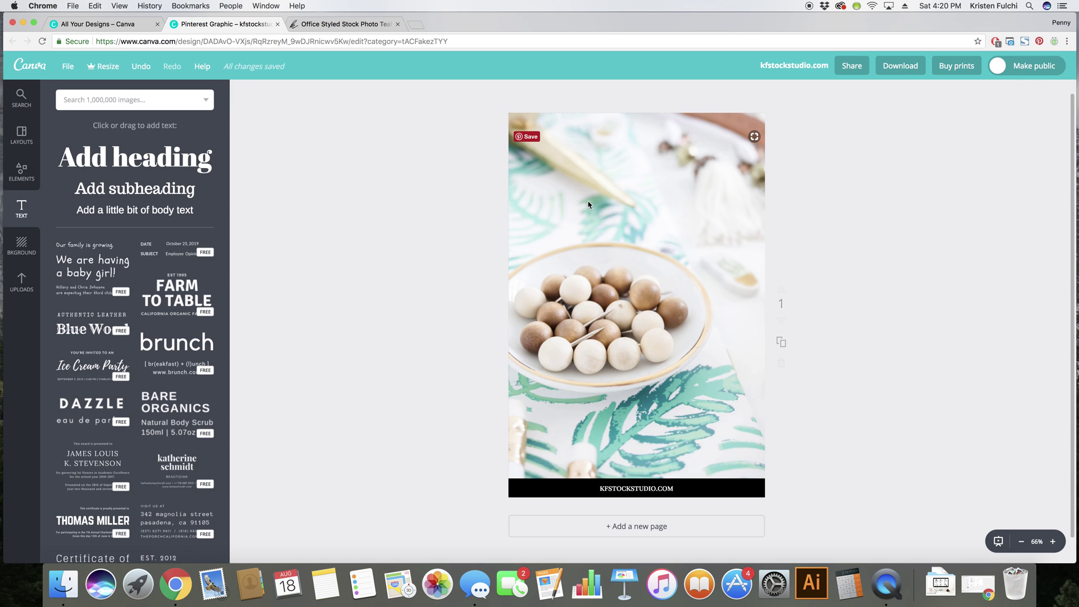
Step: Add another solid white square and reshape it into a wide rectangle over the right-hand part of the photo, above the page's middle
click(22, 171)
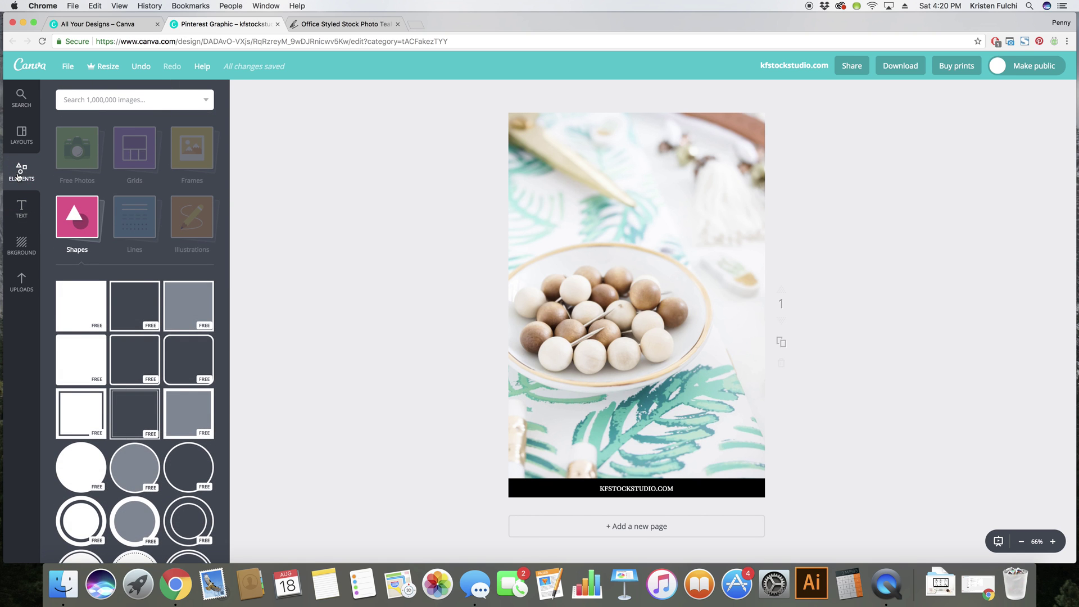
click(91, 312)
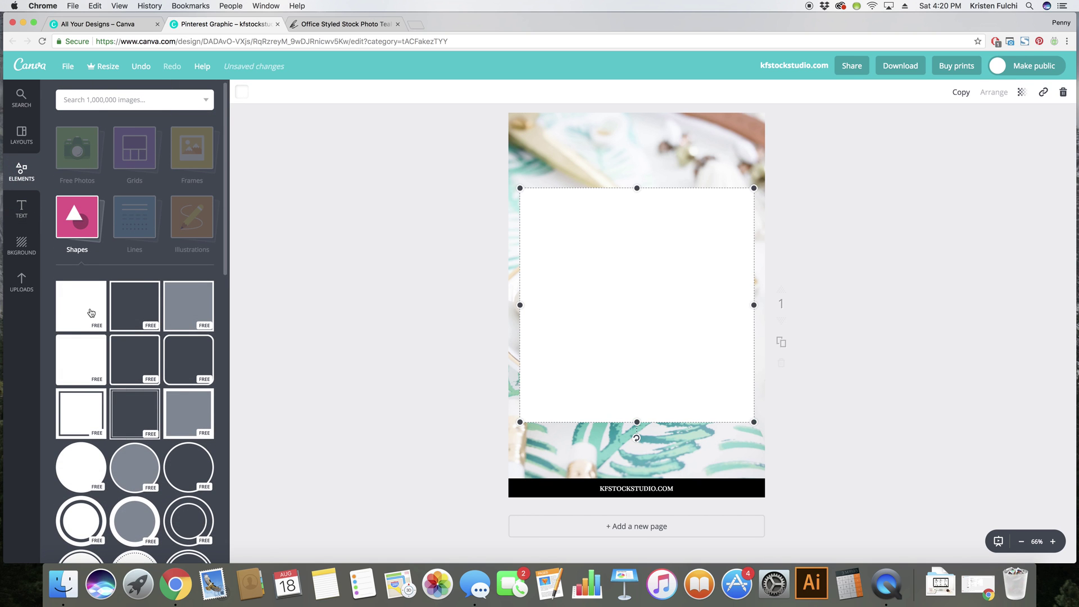
drag(528, 190, 570, 233)
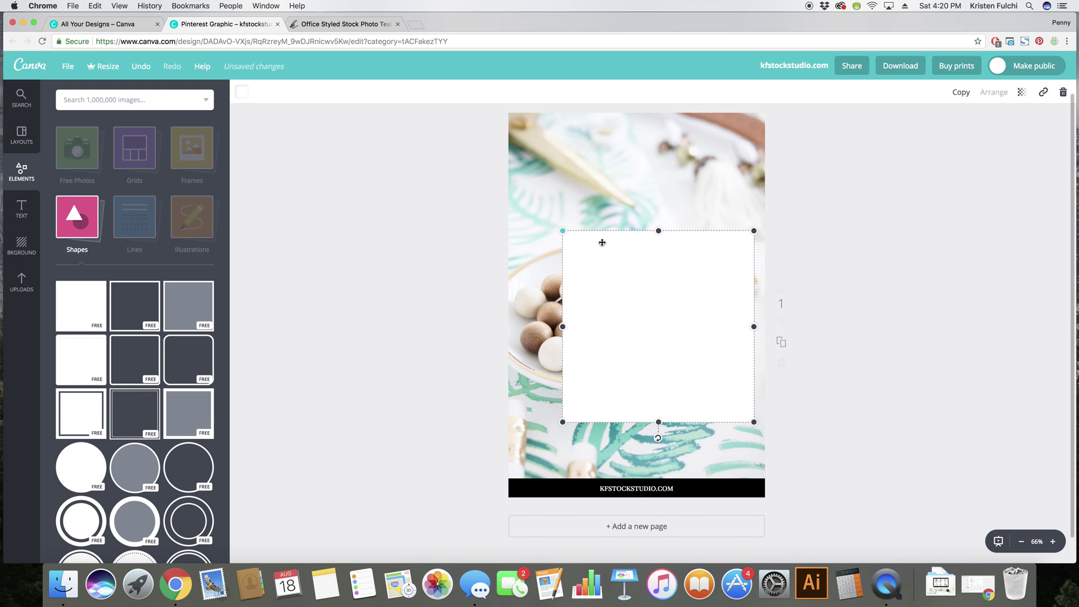
drag(659, 232, 660, 252)
drag(663, 324, 666, 266)
drag(660, 358, 661, 346)
drag(665, 265, 666, 274)
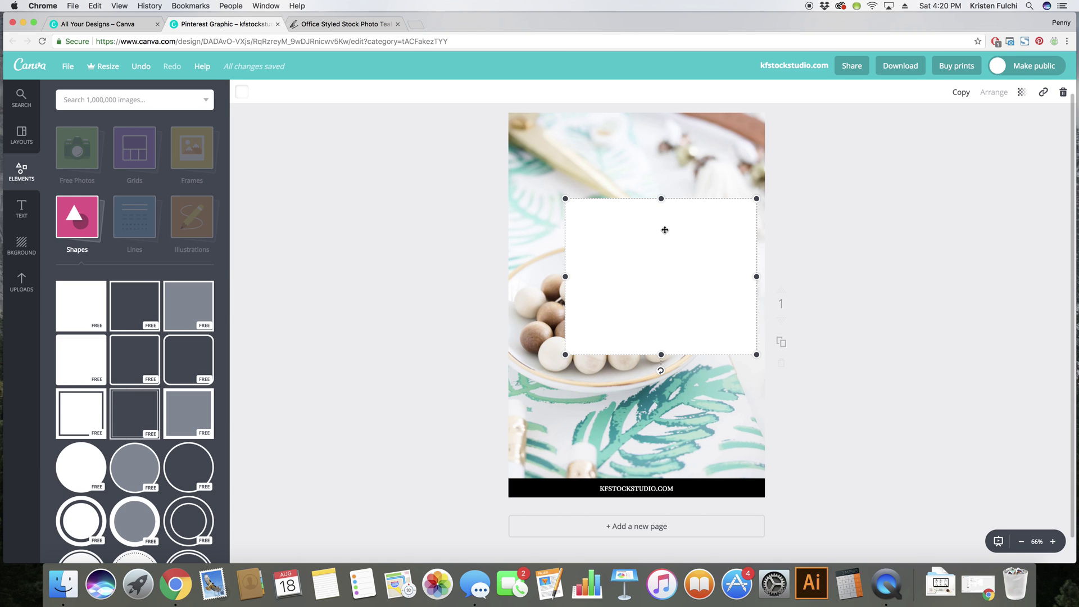
Step: Set the white rectangle's transparency to 92
click(1022, 94)
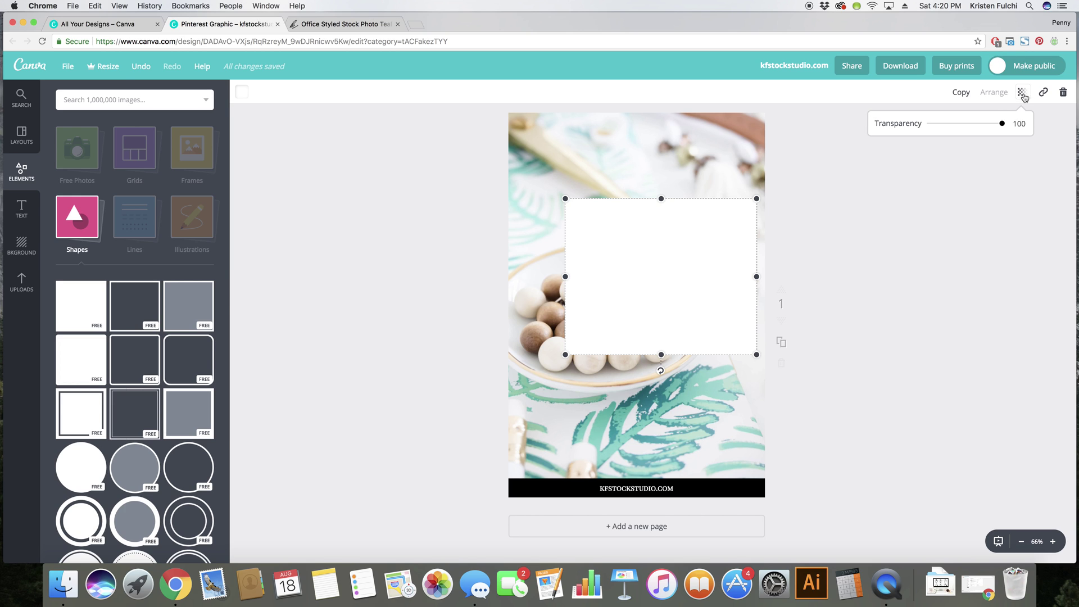
drag(1003, 127, 1000, 127)
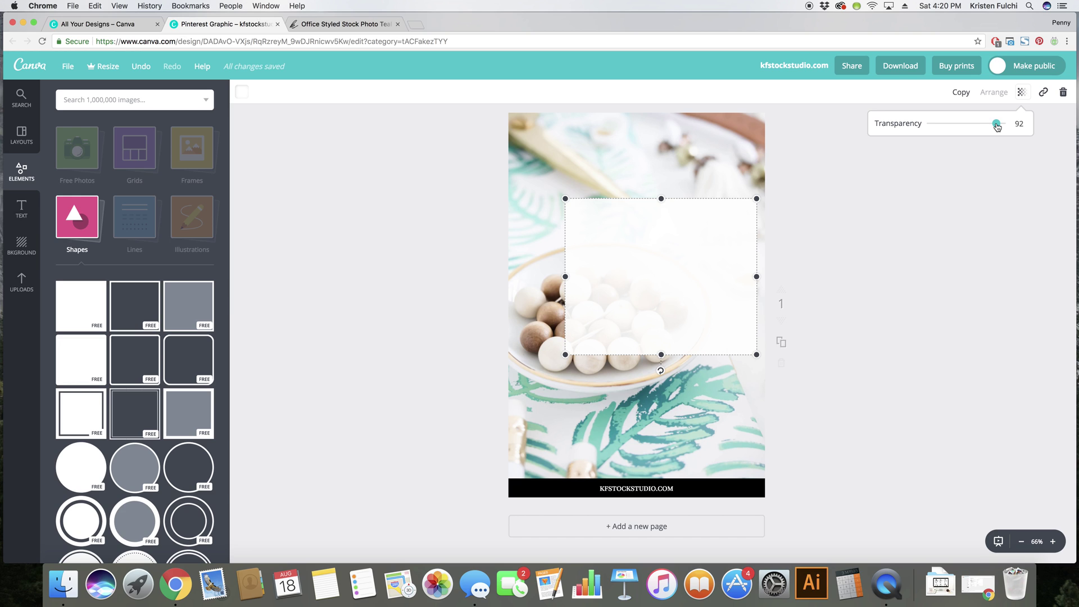
click(898, 285)
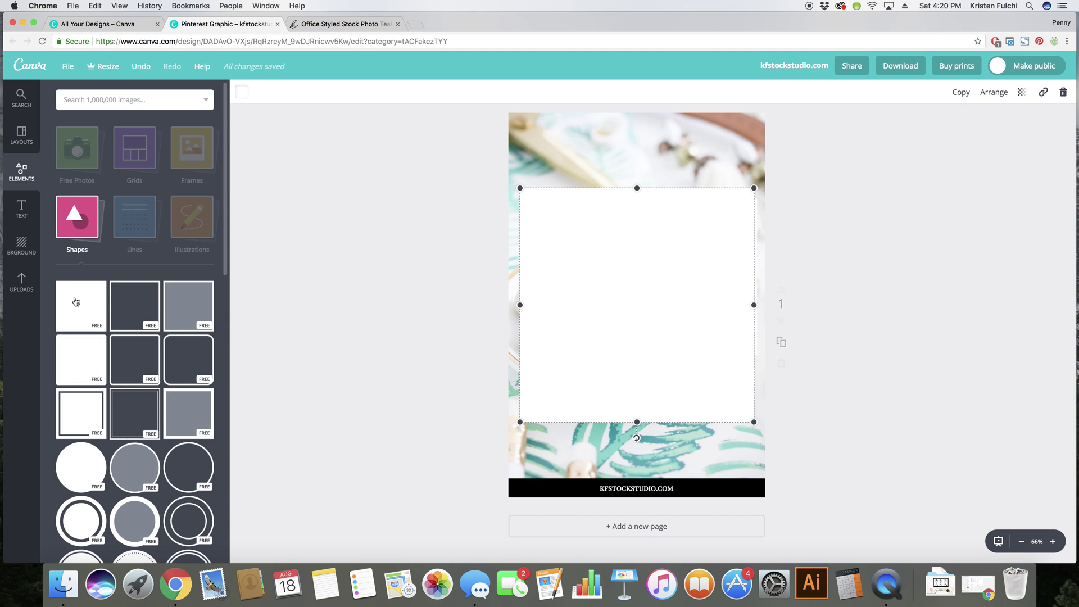
Step: Reshape a new white square into a short thin bar, place it across the translucent box's top edge and color it black
drag(644, 188, 639, 401)
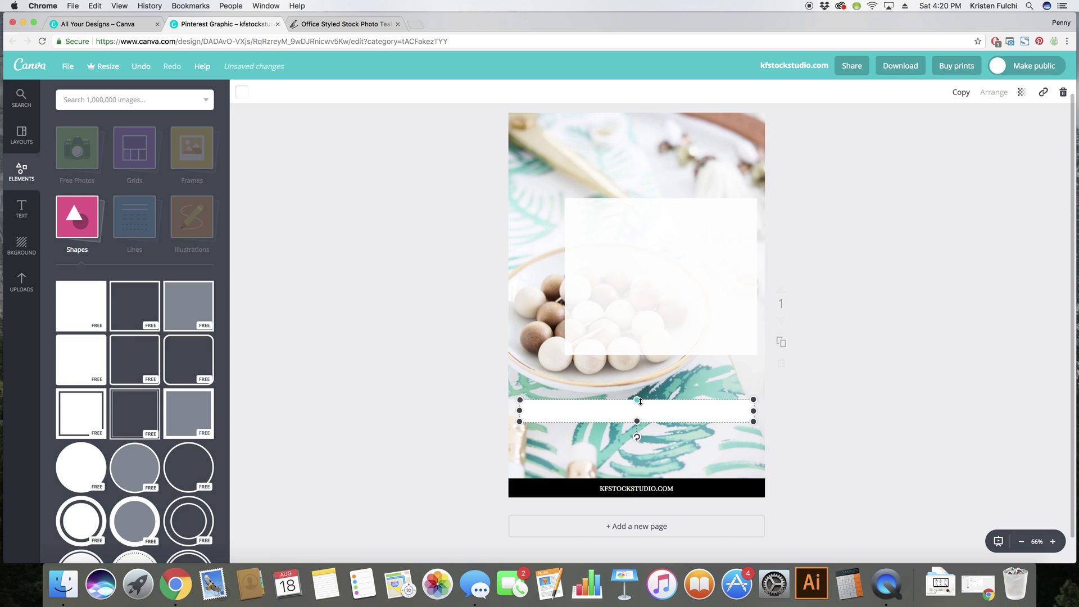
drag(520, 411, 640, 411)
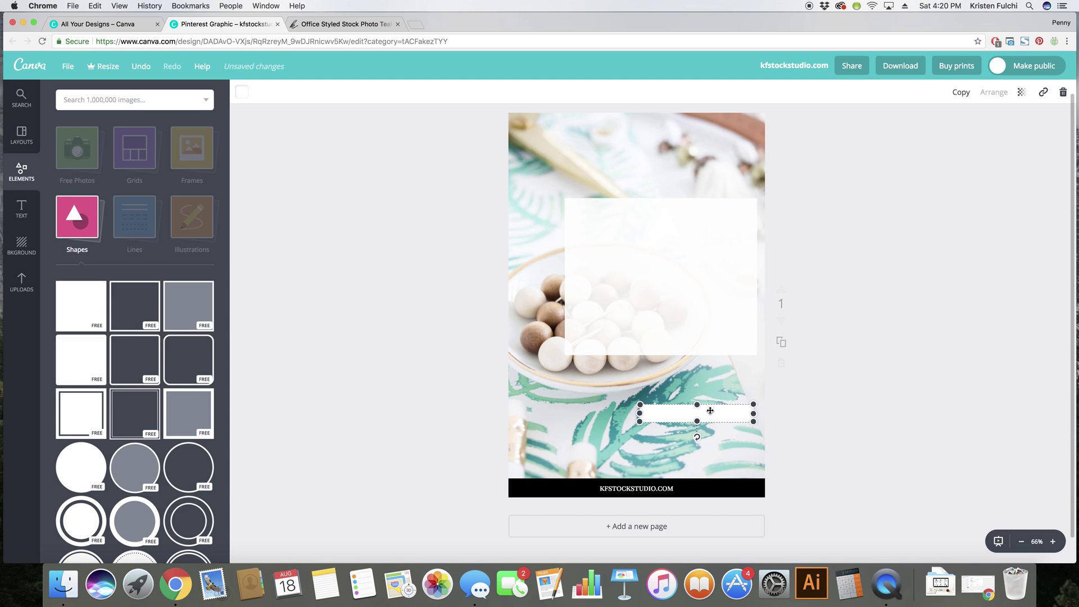
drag(709, 410, 658, 196)
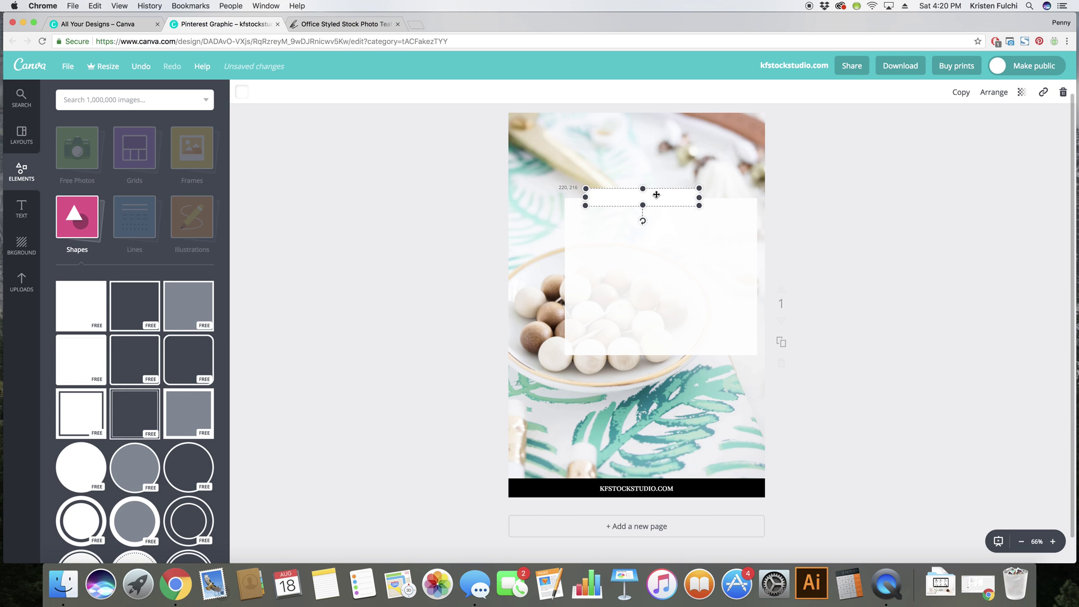
click(242, 93)
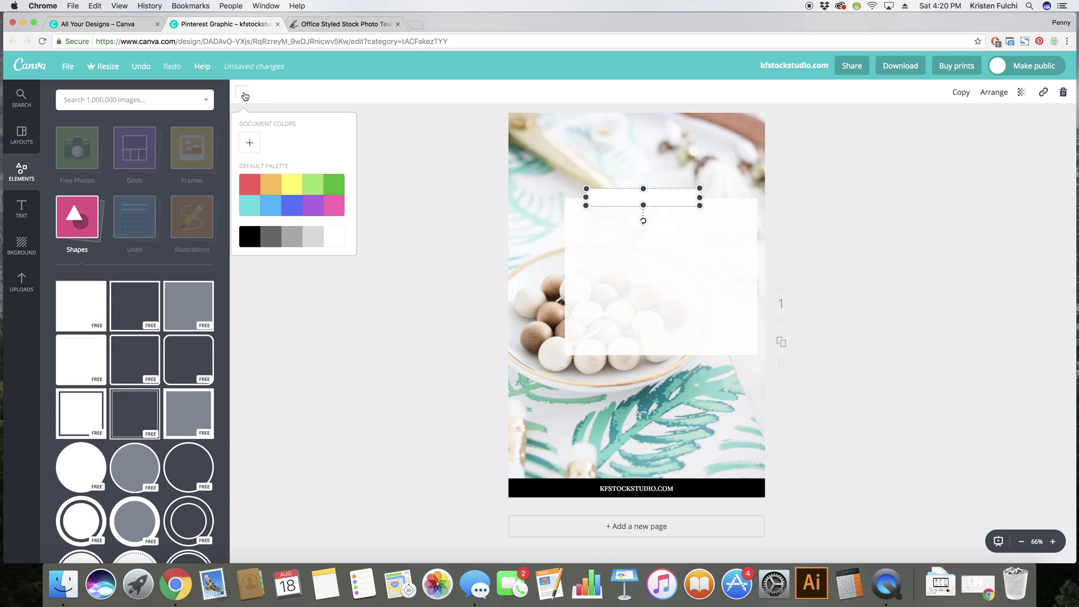
click(252, 237)
Step: Add a subheading text box to the page reading "Designing in Canva"
click(22, 208)
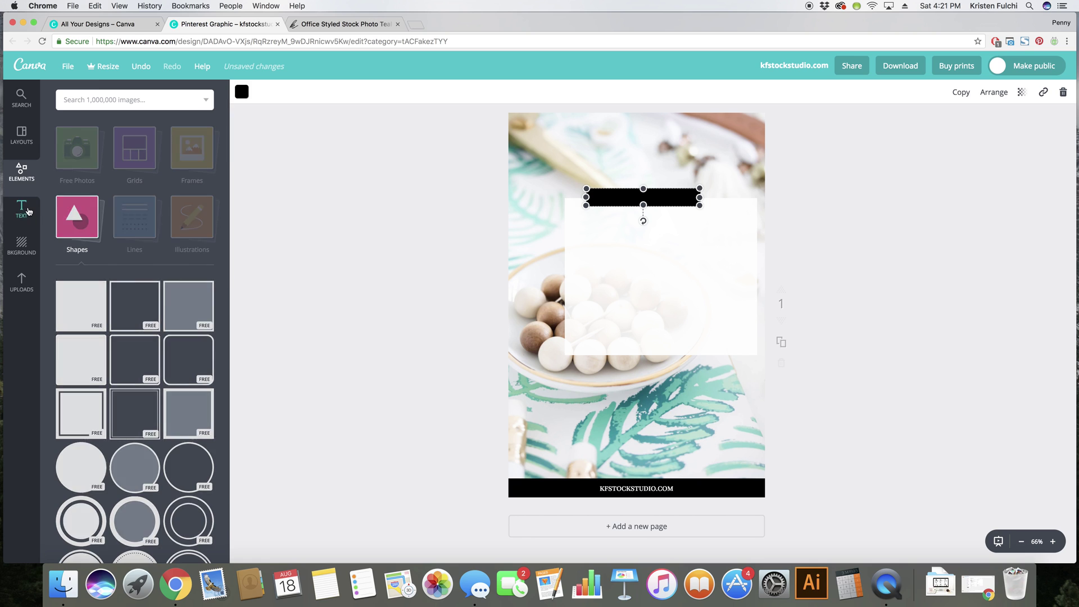
click(178, 191)
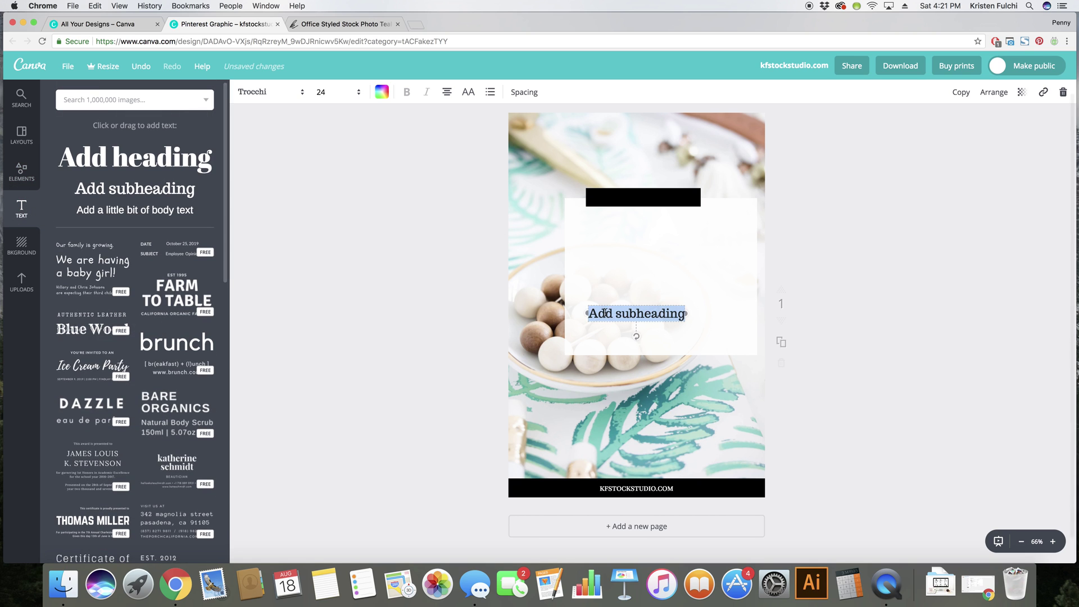
text(D)
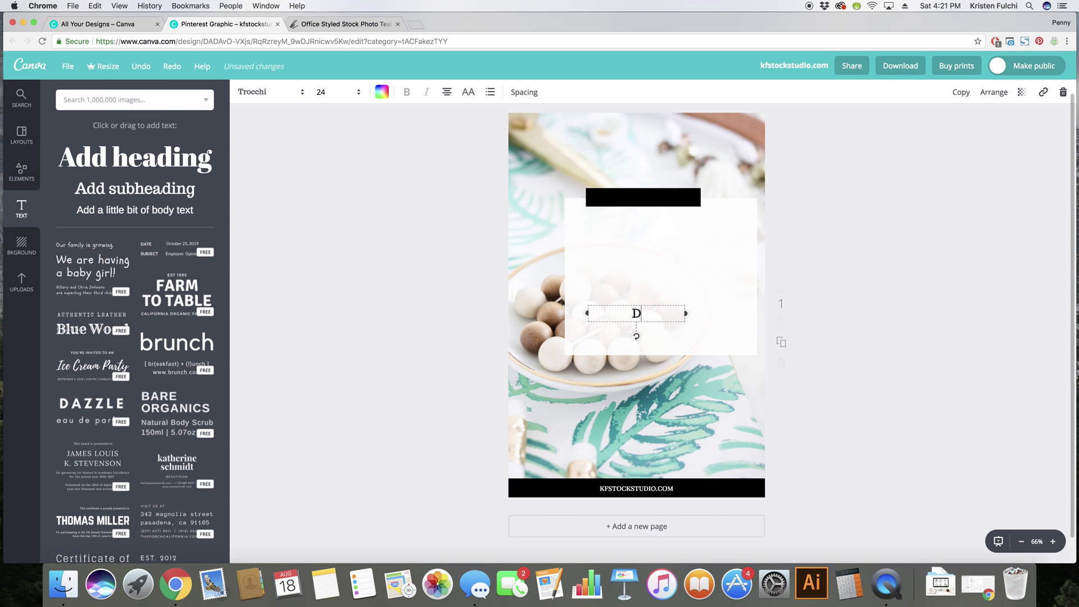
text(esigning in New)
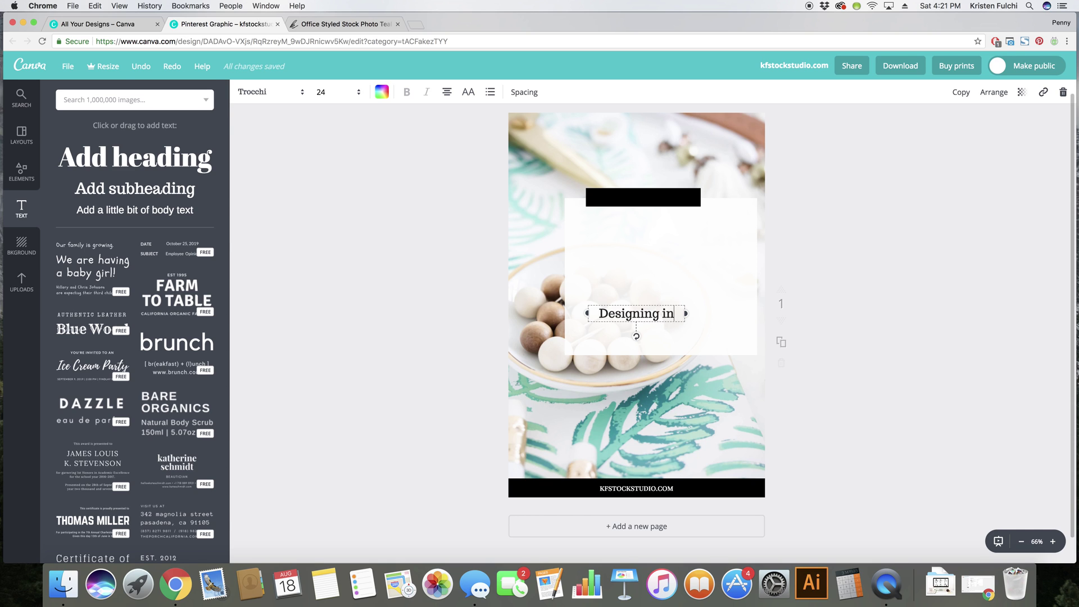
key(BackSpace)
key(BackSpace)
key(BackSpace)
text(Canva)
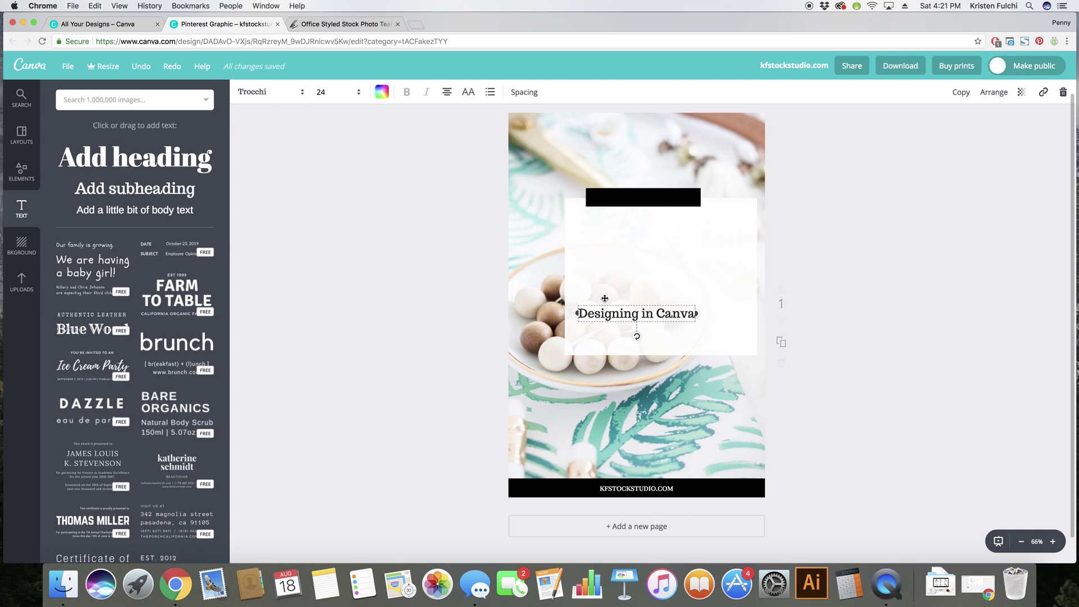
Step: Set the "Designing in Canva" text to Playfair Display SC at size 14
key(super+a)
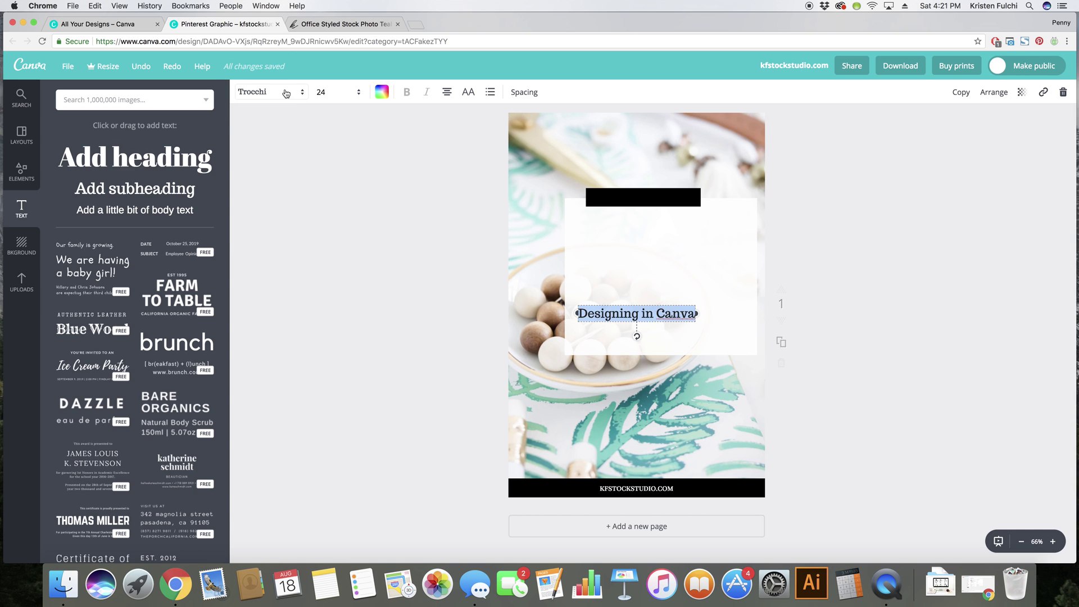
click(285, 92)
click(284, 137)
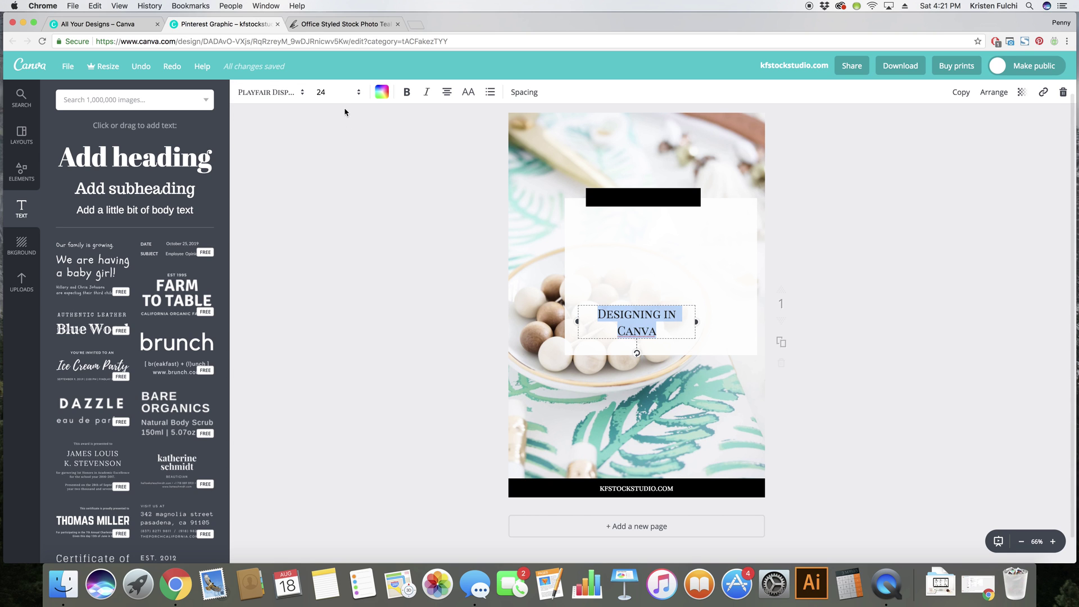
click(337, 92)
click(324, 182)
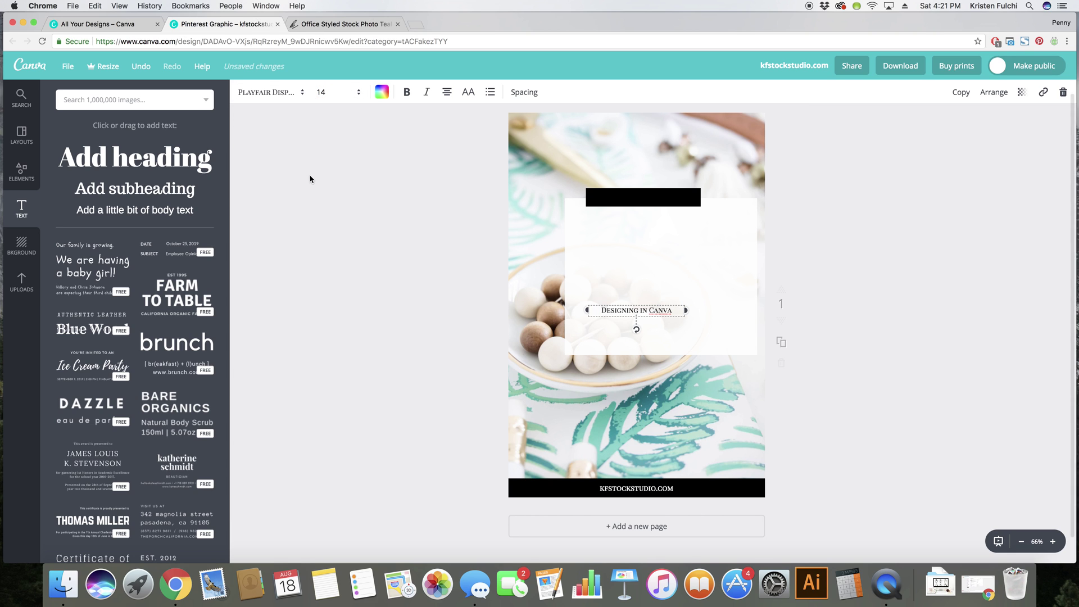
Step: Color the "Designing in Canva" text white and center it on the small black bar above the translucent box
click(382, 92)
click(477, 243)
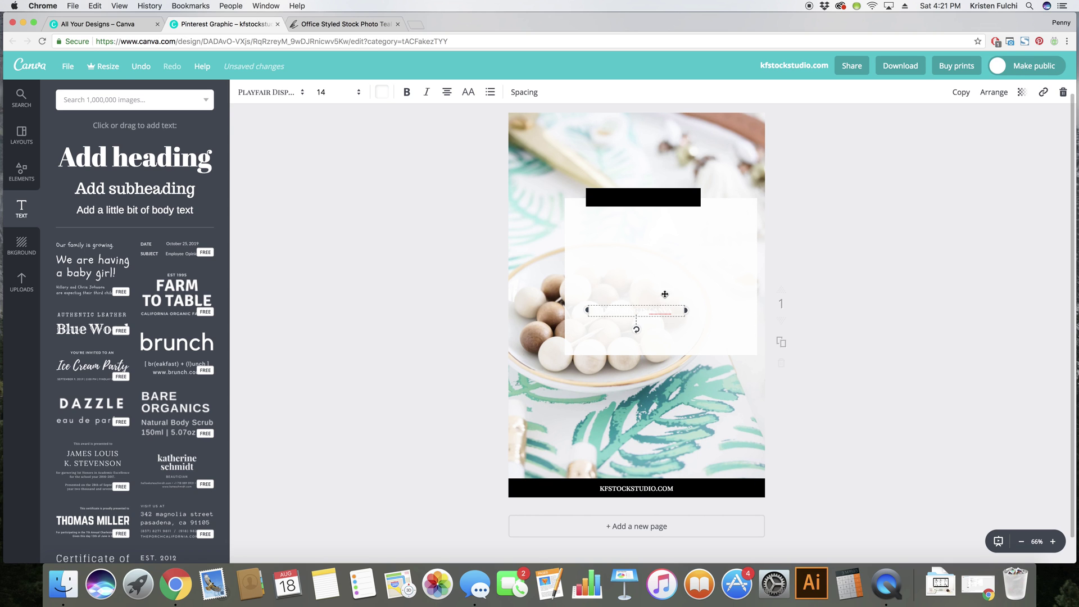
drag(665, 294, 669, 193)
click(400, 387)
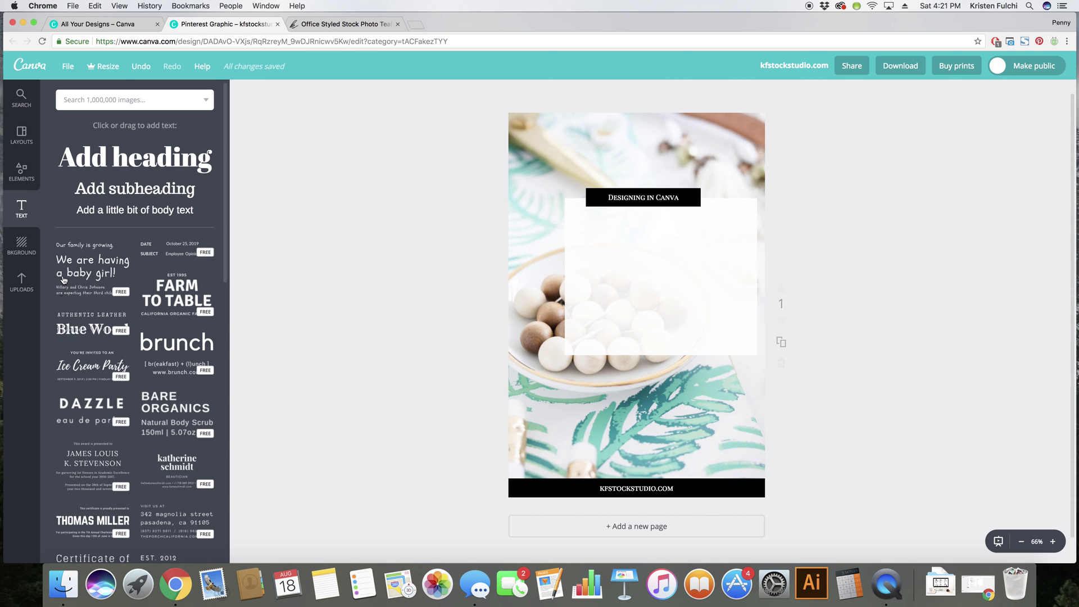
Step: Add a plain solid line to the page and color it black
click(25, 174)
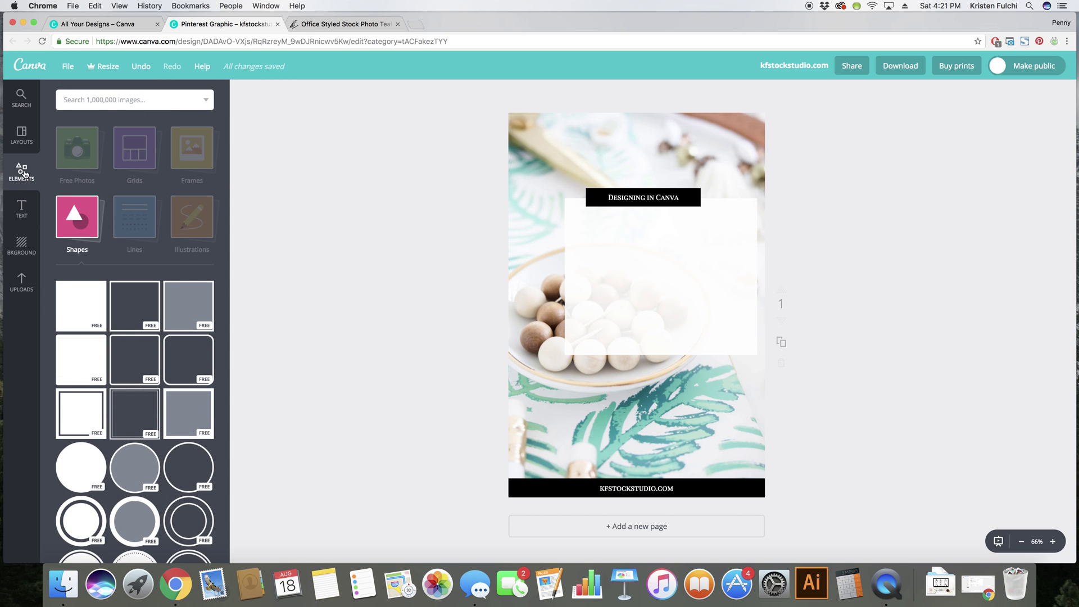
click(135, 226)
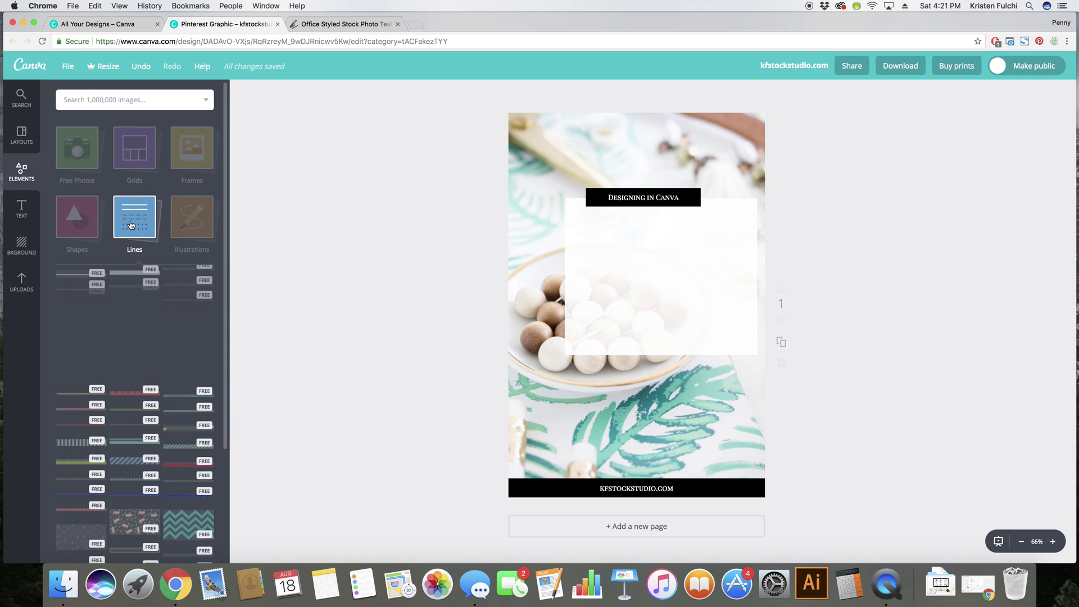
click(72, 287)
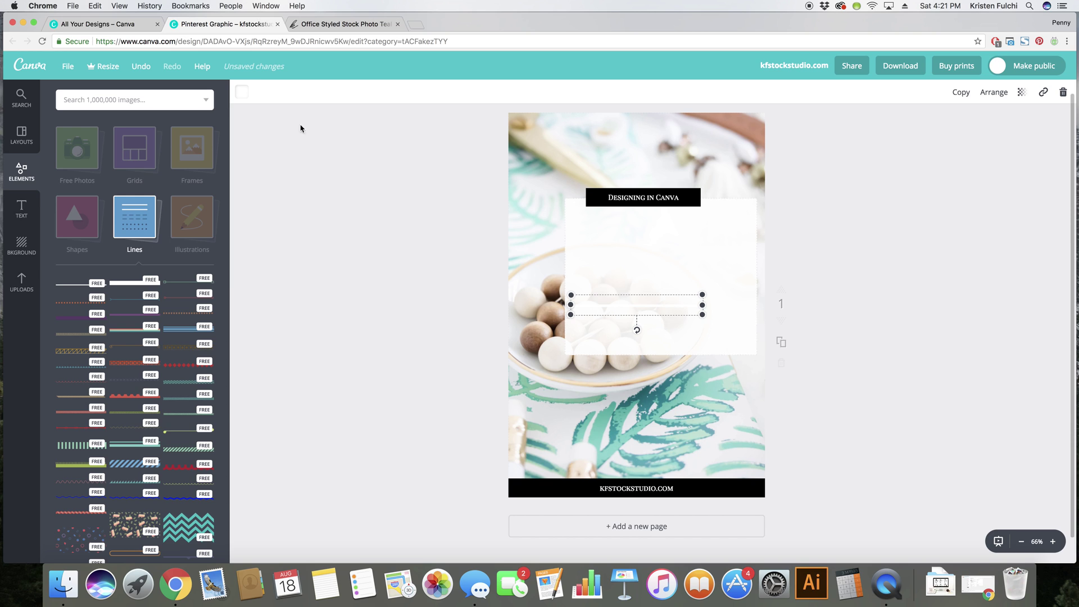
click(241, 93)
click(251, 240)
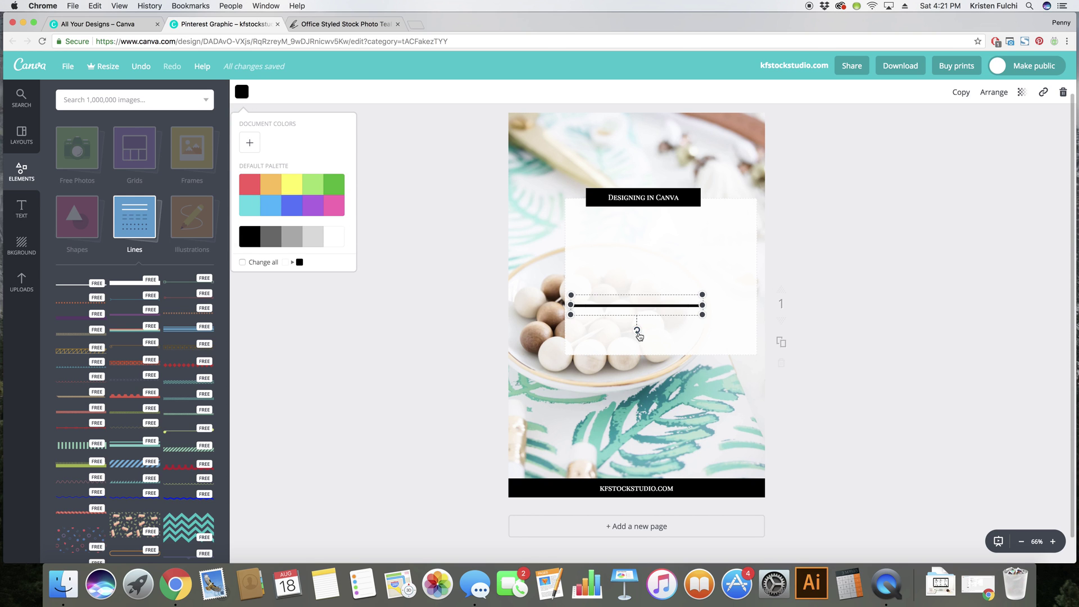
Step: Rotate the black line to vertical, place it along the translucent box's left edge and lengthen it past the box's lower edge
drag(638, 335, 563, 266)
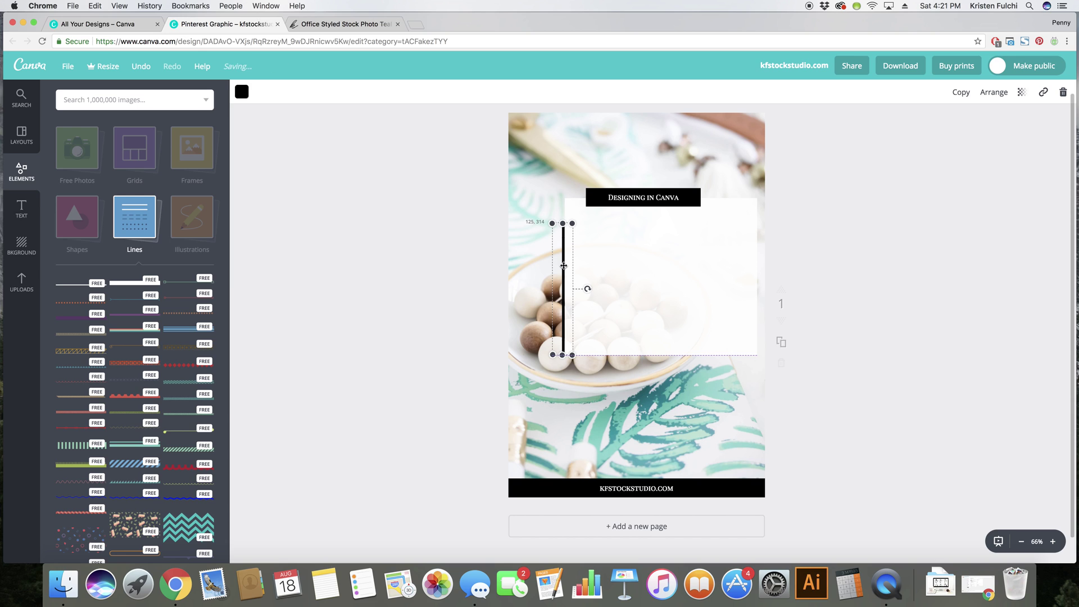
drag(562, 355, 562, 374)
click(890, 329)
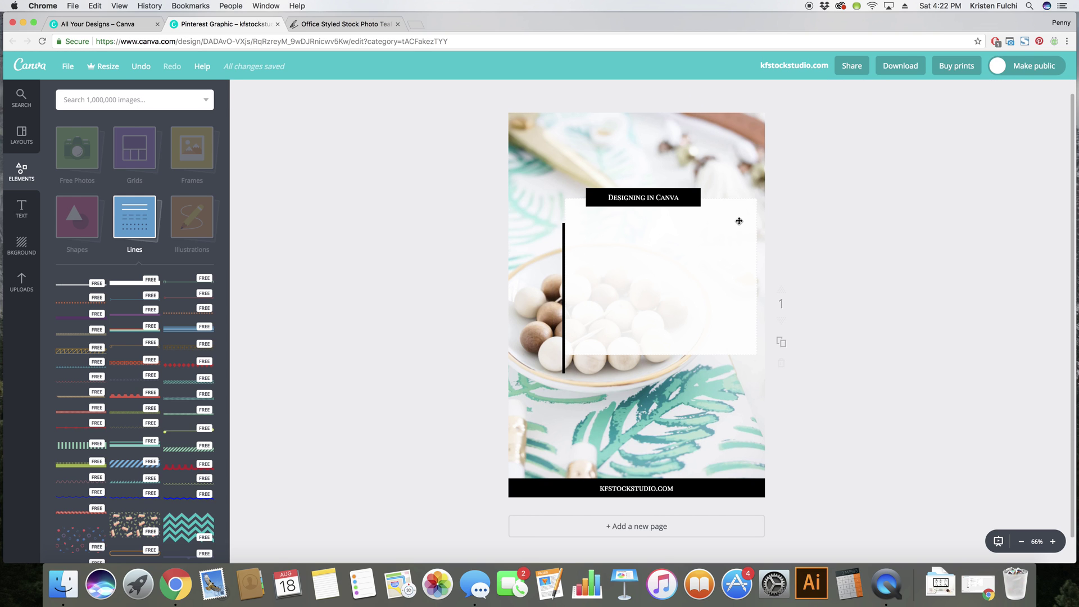
Step: Add a heading to the page with the text "How to Create A"
click(21, 212)
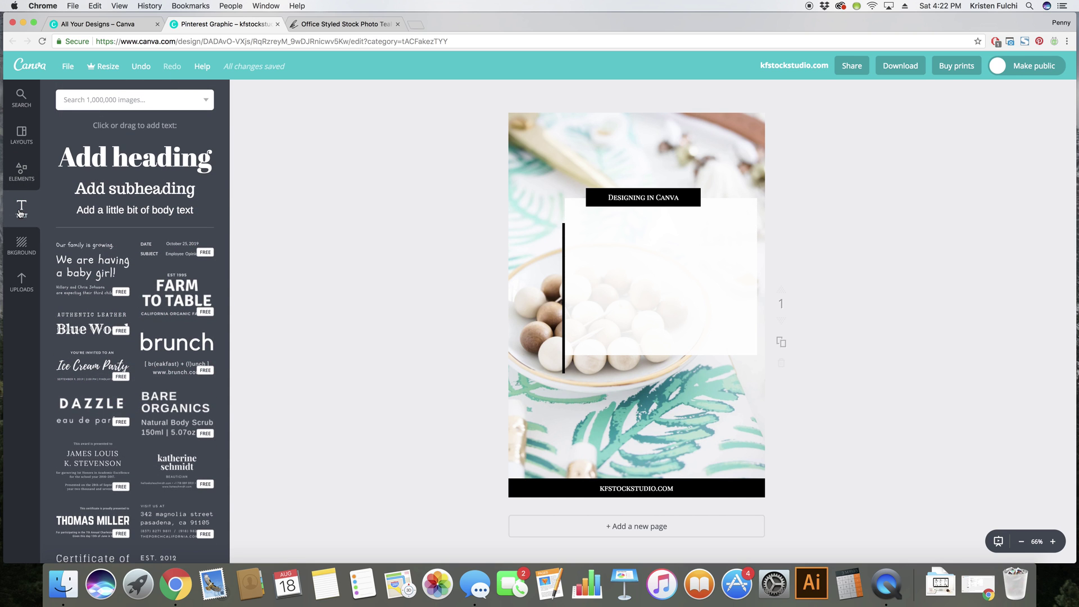
click(142, 170)
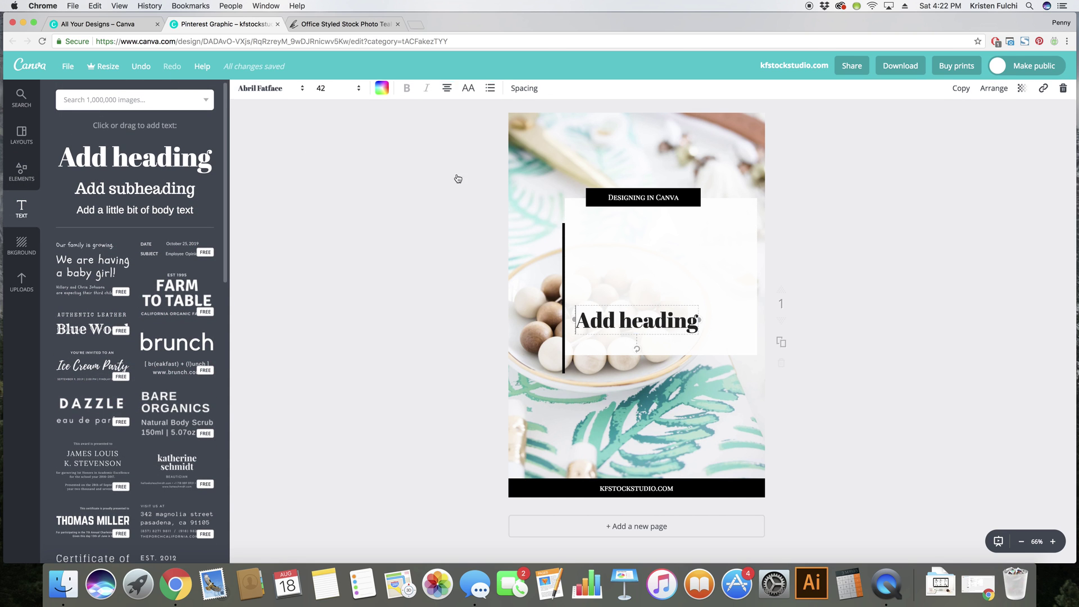
click(647, 311)
text(How)
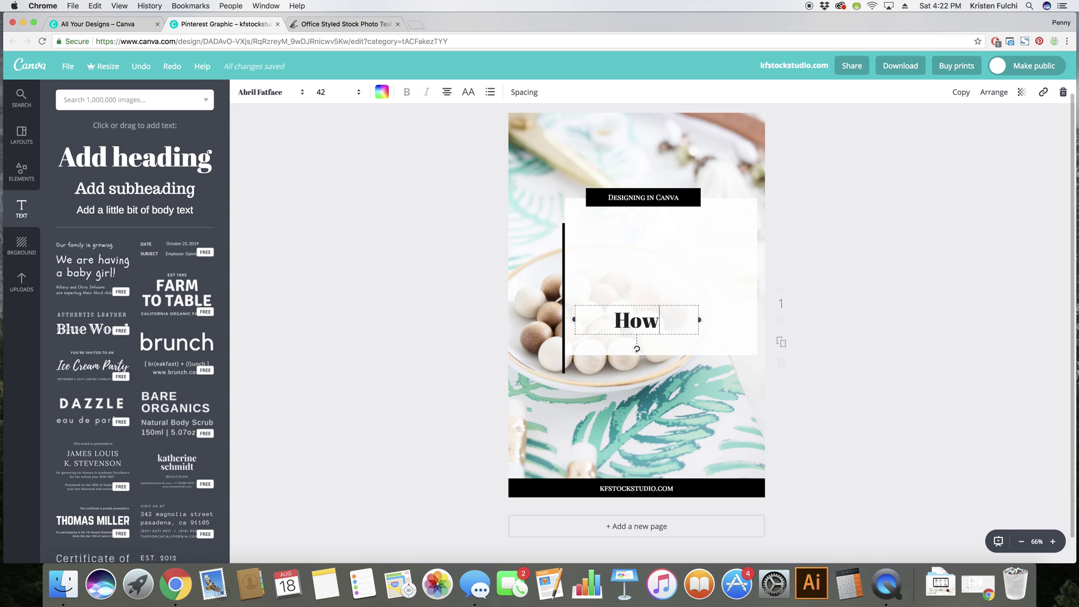
text( to Create A)
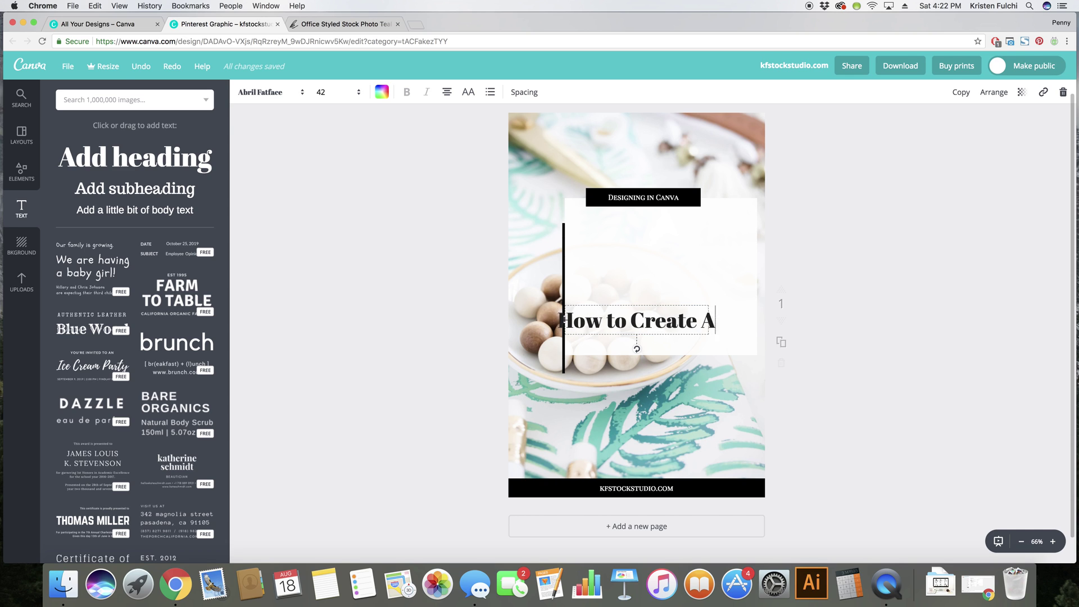
Step: Set the "How to Create A" heading to Playfair Display SC and widen its text box to fit one line
triple_click(625, 332)
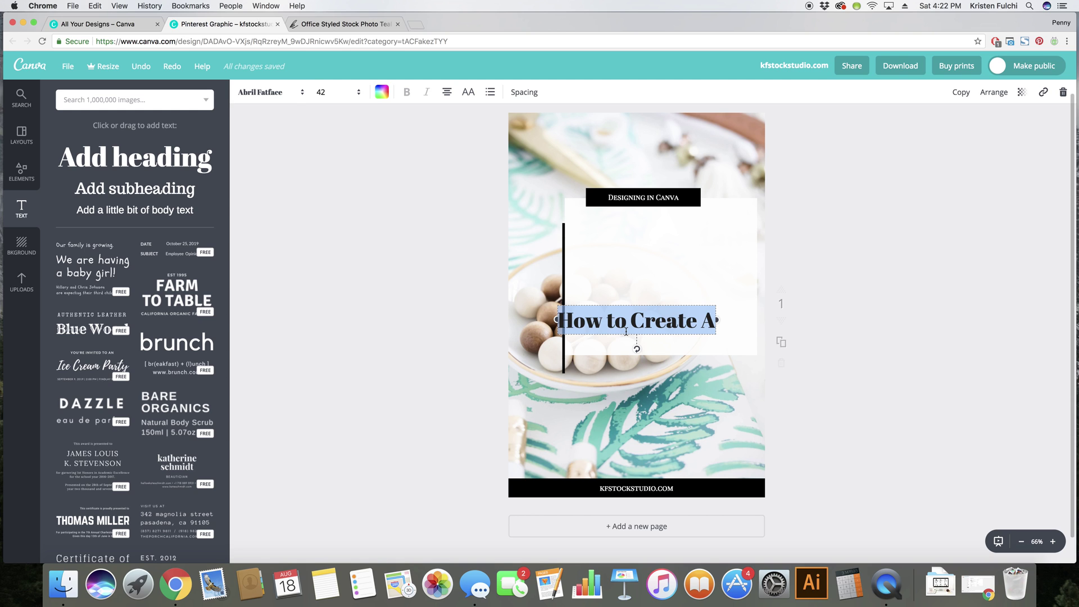
click(291, 96)
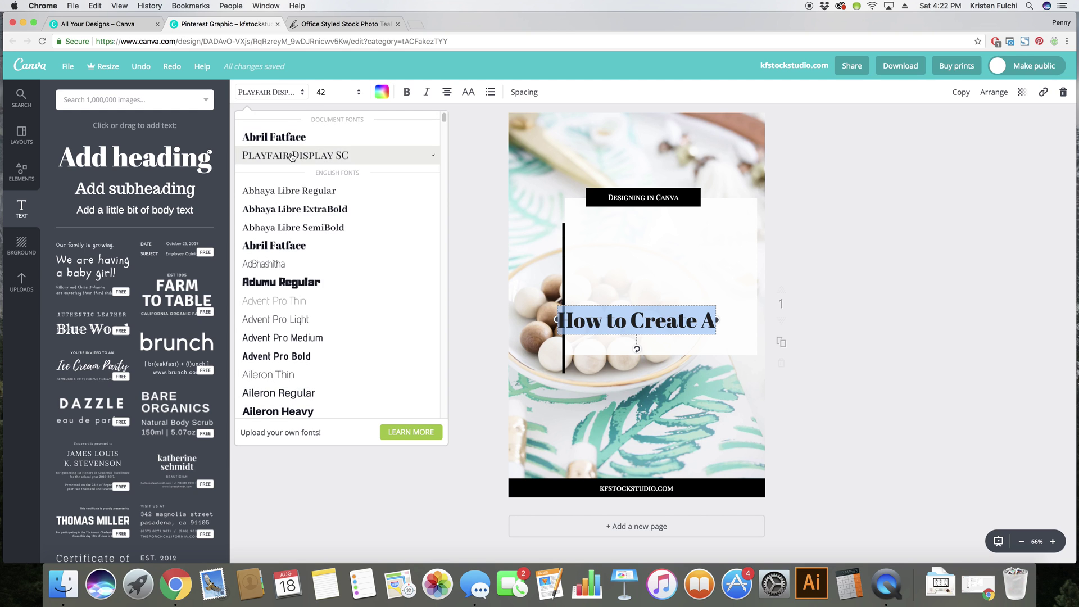
click(290, 157)
drag(718, 335, 753, 335)
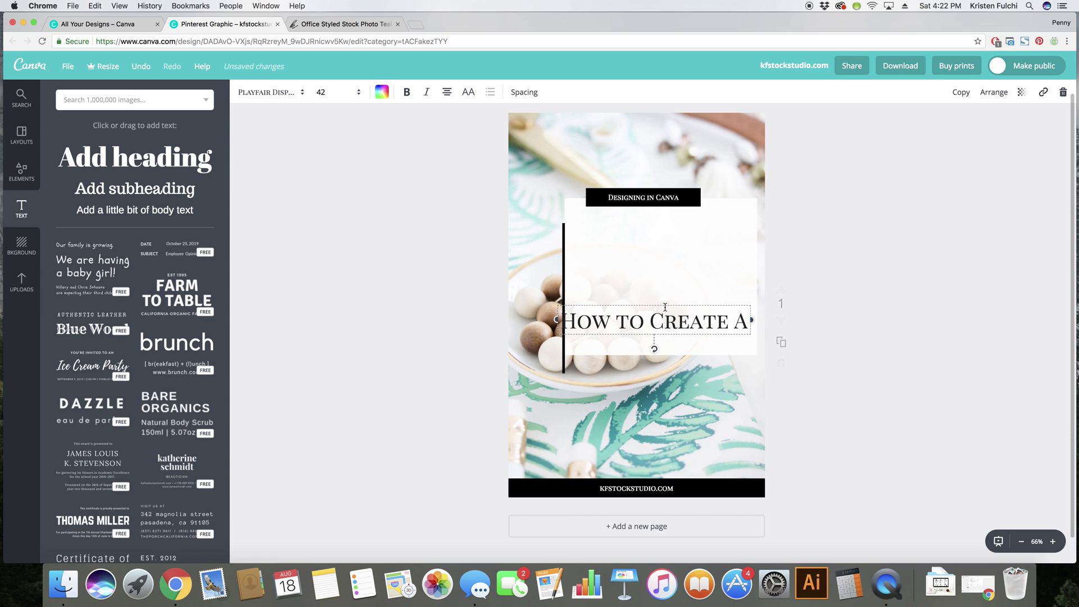
Step: Resize the "How to Create A" heading to 40 and place it in the upper part of the translucent box
drag(668, 297, 677, 222)
click(338, 91)
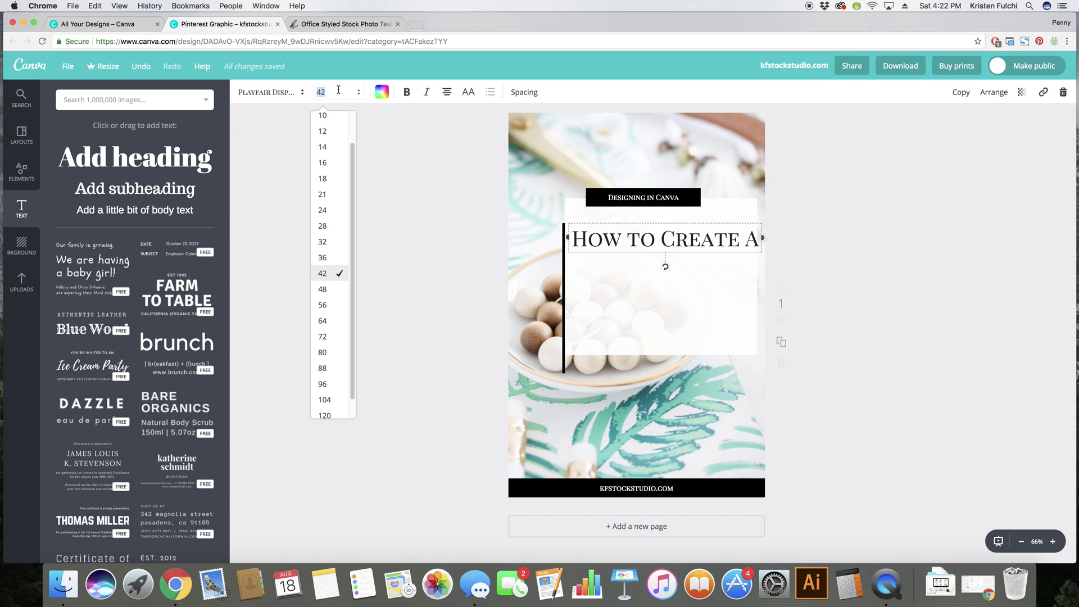
text(40)
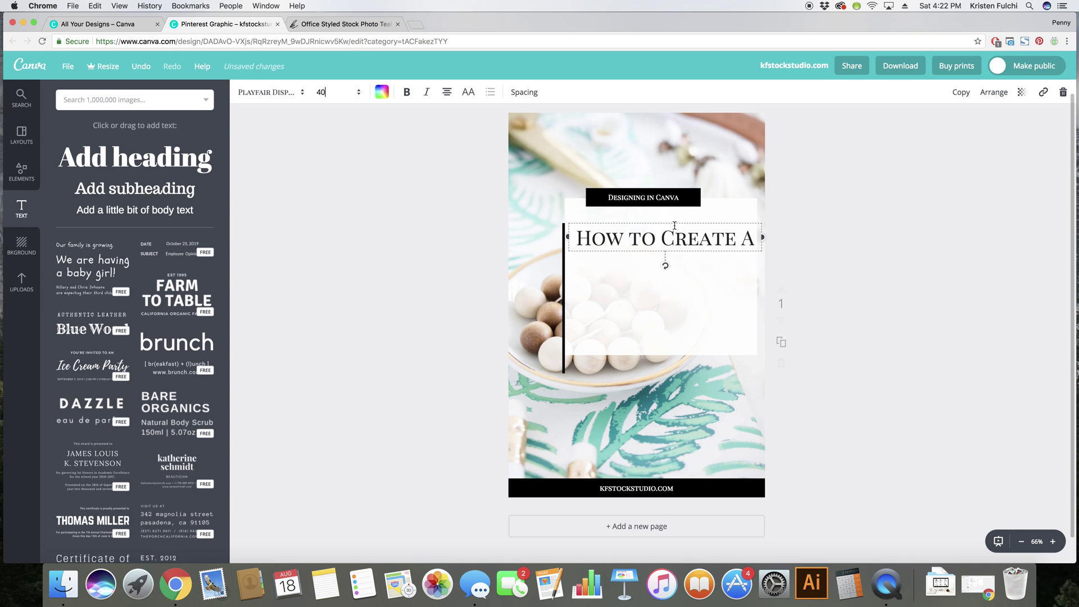
drag(676, 223, 670, 226)
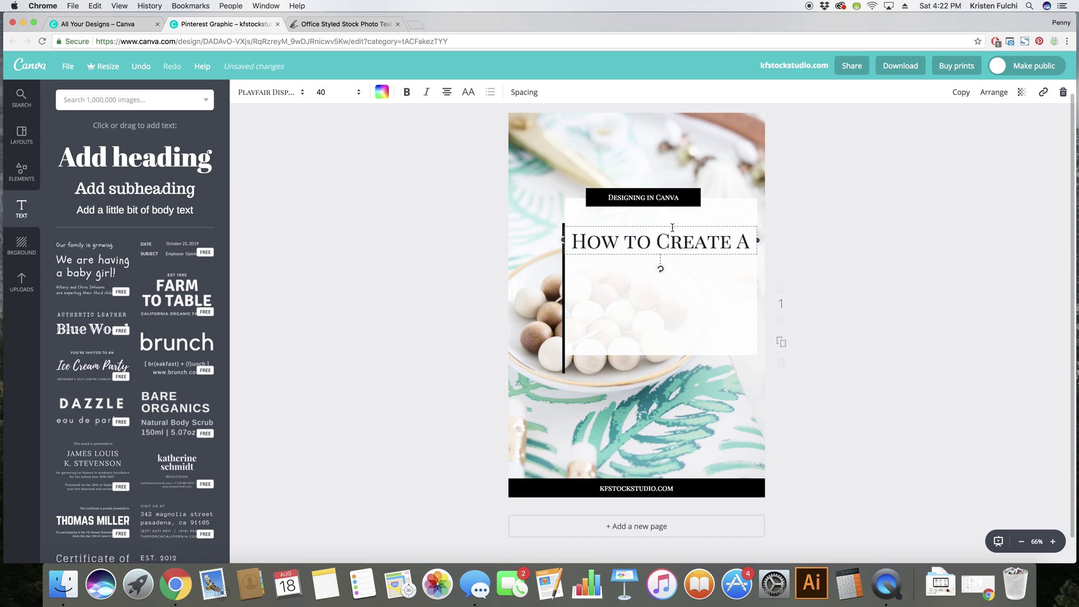
click(857, 360)
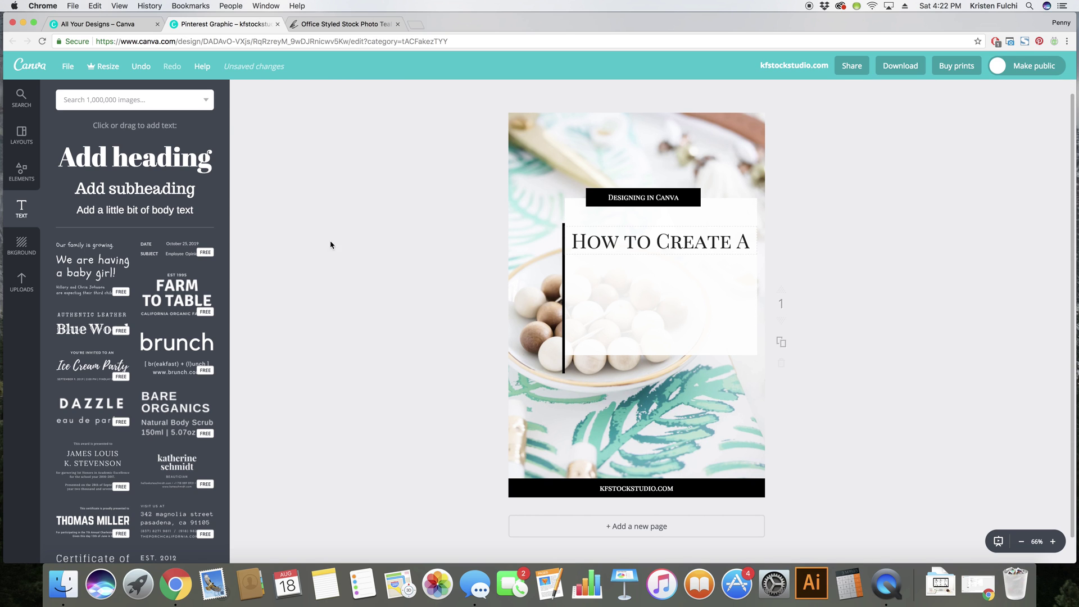
Step: Add a second heading with the text "Pinterest Graphic"
click(109, 154)
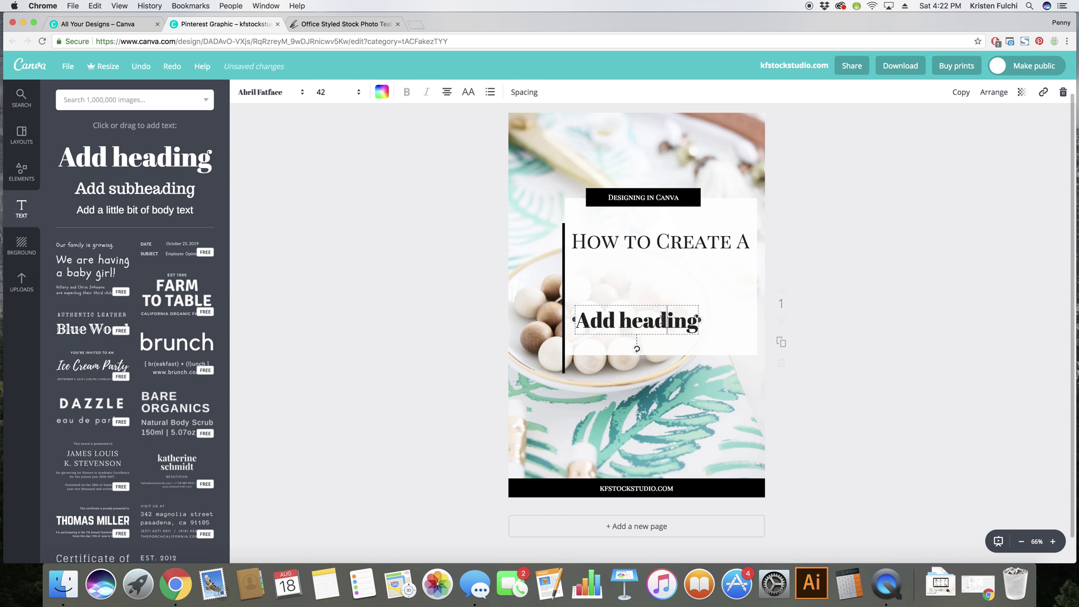
double_click(658, 320)
key(super+a)
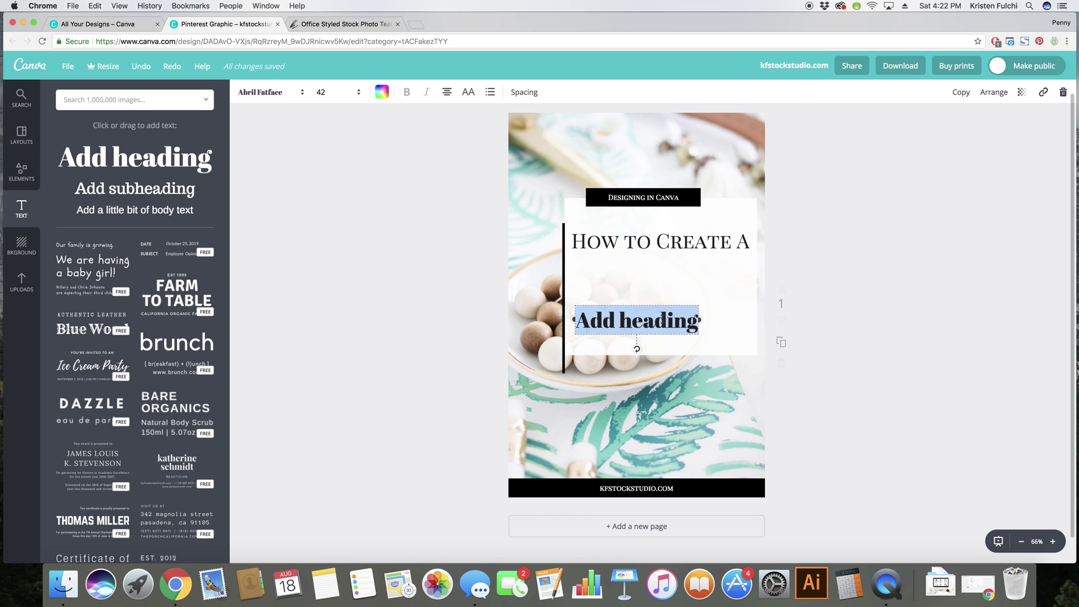
text(Pintr)
key(BackSpace)
text(erest Graphic)
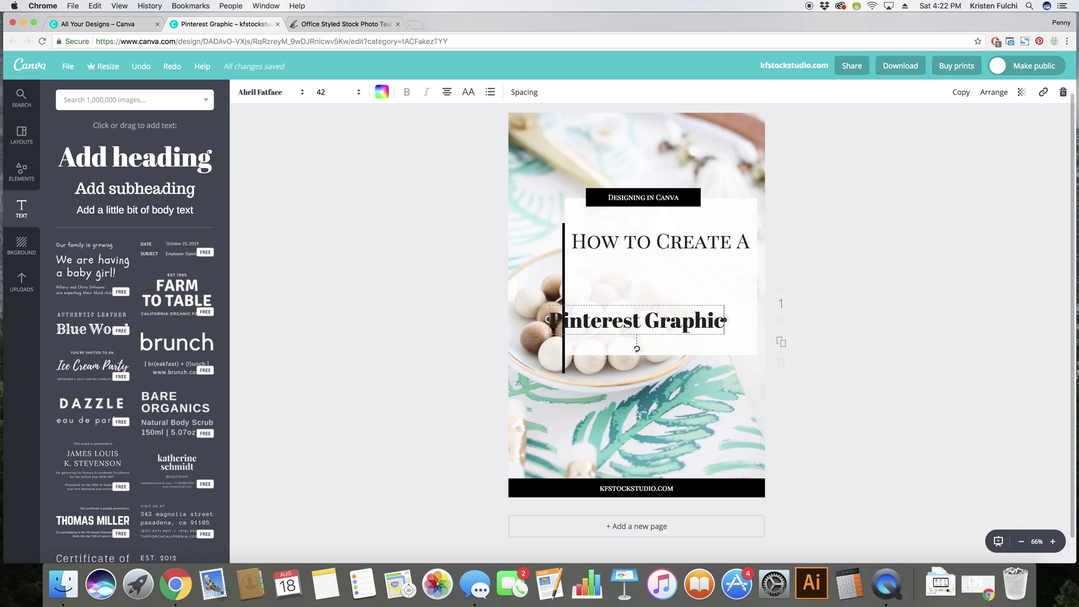
Step: Set the "Pinterest Graphic" heading to the Playlist Script font
key(super+a)
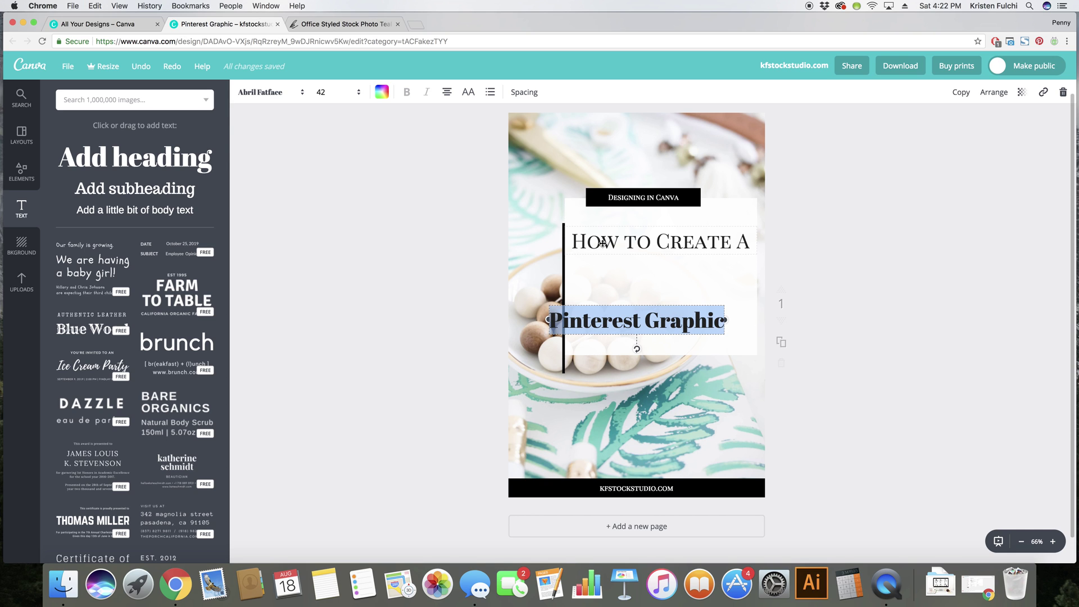
click(297, 96)
scroll(384, 150, down, 5)
scroll(385, 150, down, 20)
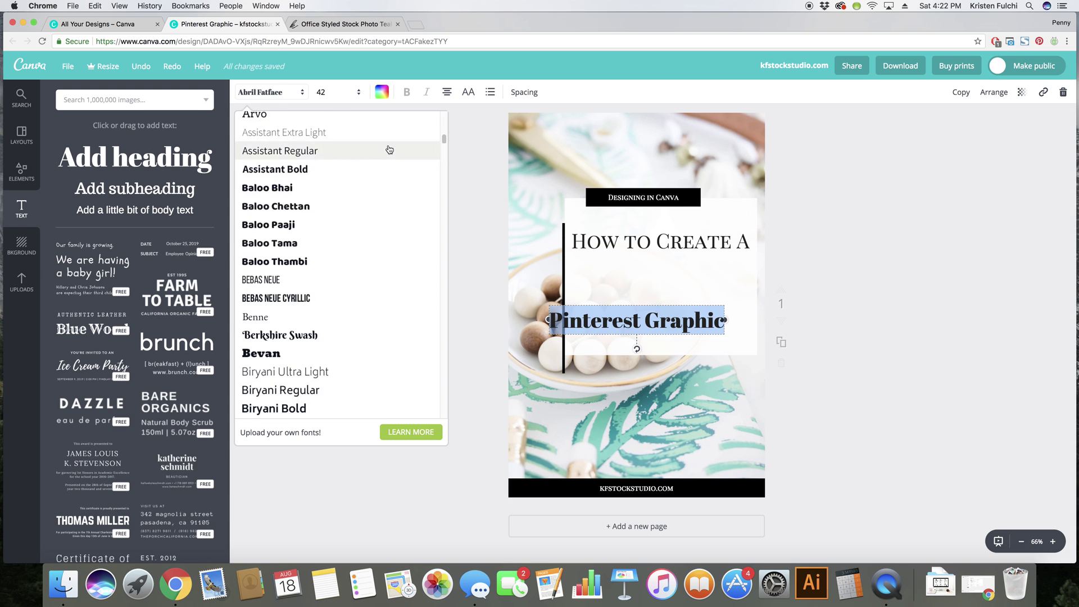
scroll(389, 149, down, 20)
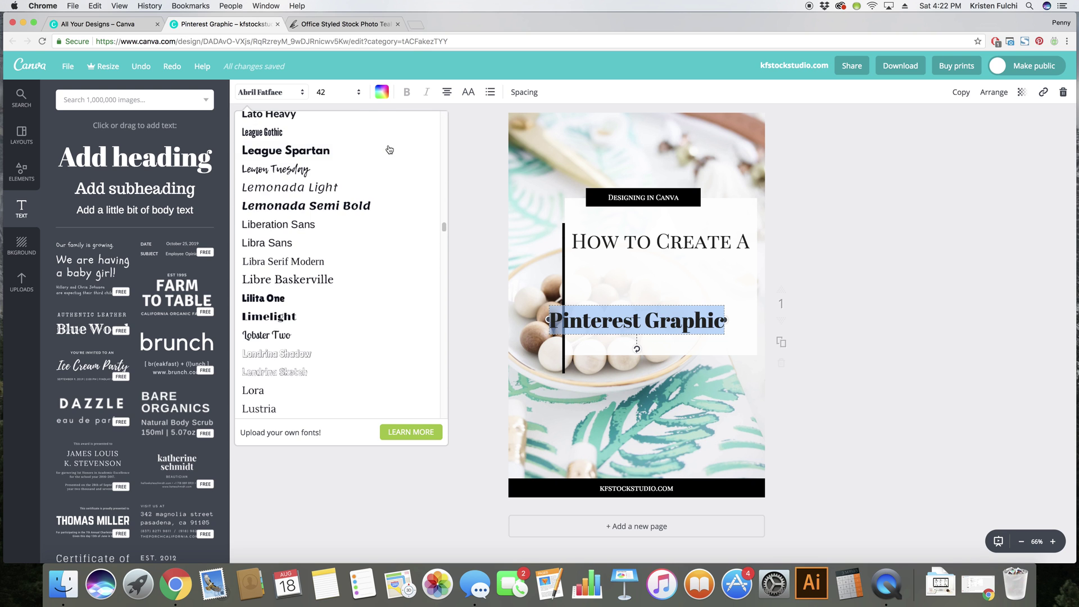
scroll(390, 150, down, 8)
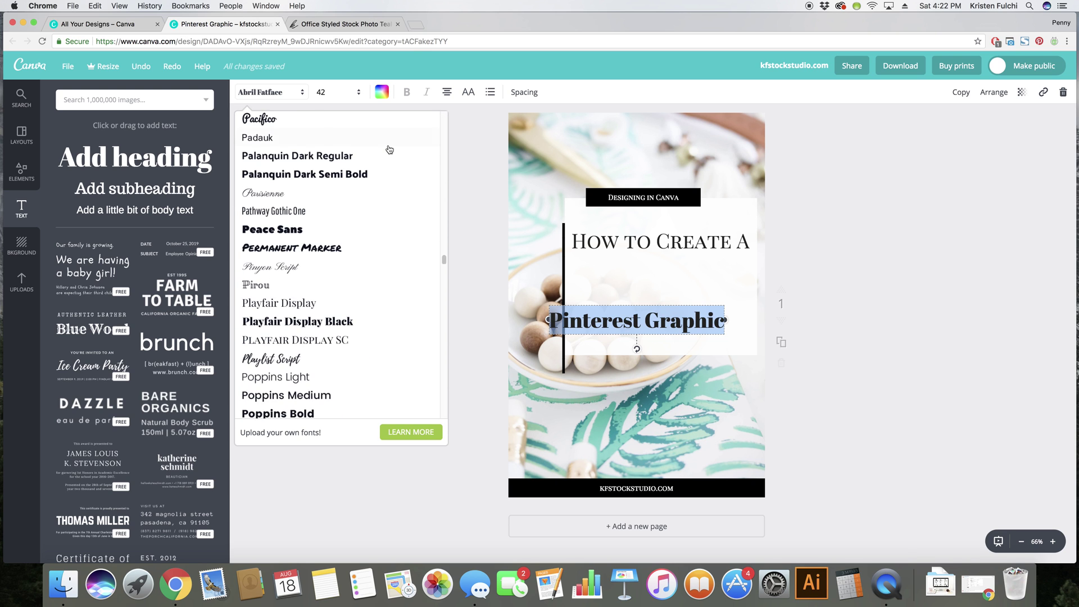
scroll(389, 149, down, 1)
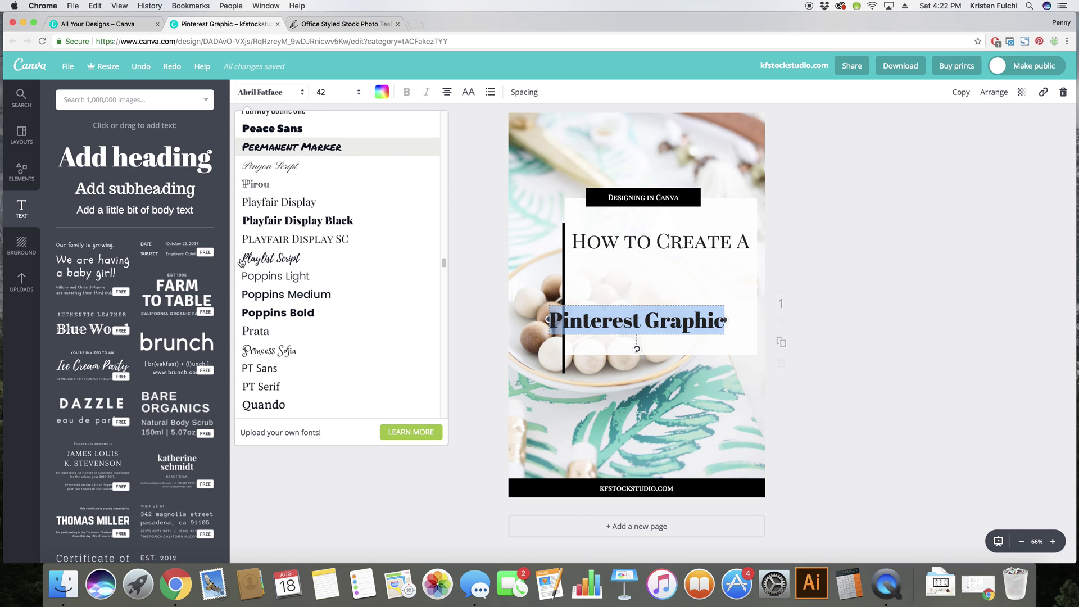
click(273, 261)
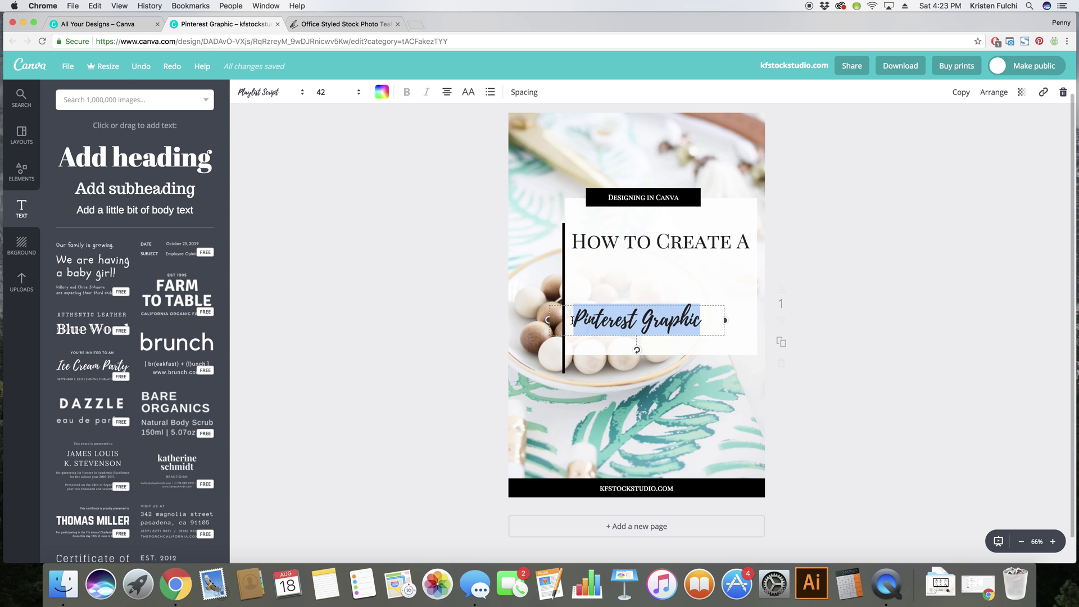
click(300, 93)
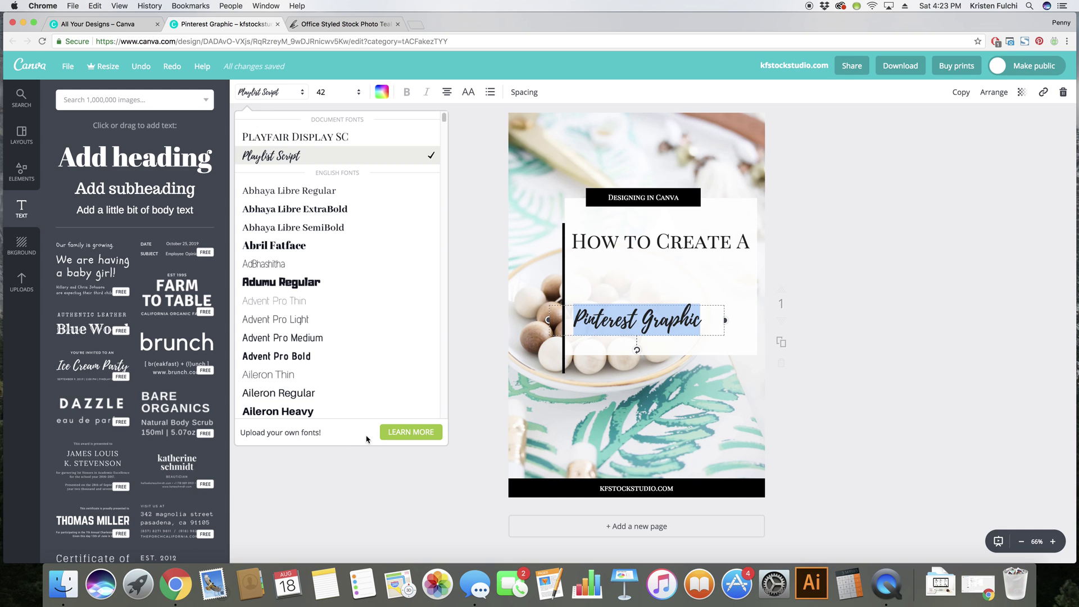
click(349, 465)
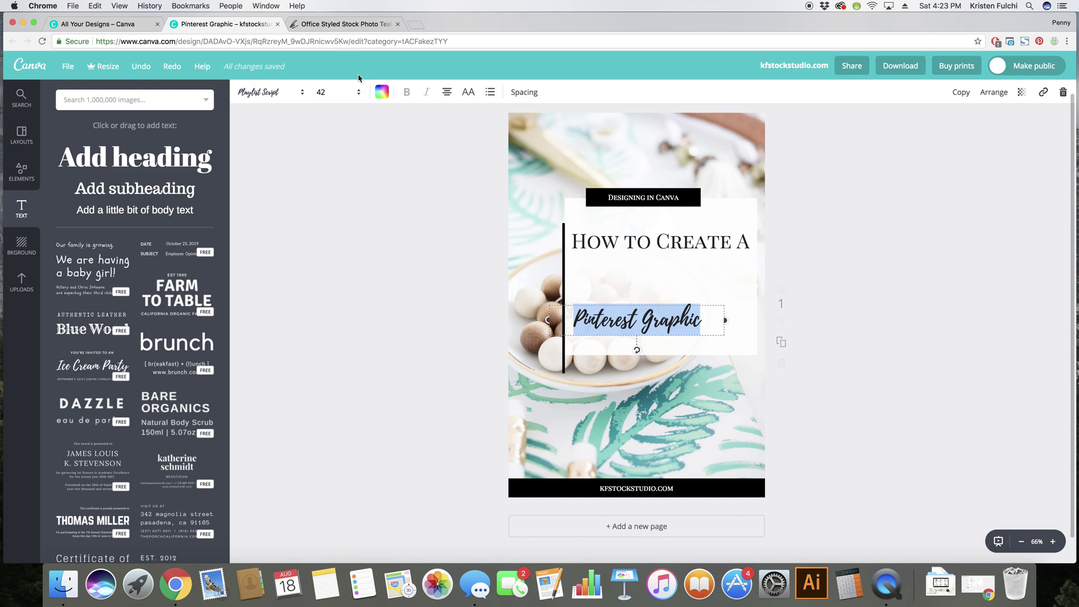
Step: Enlarge "Pinterest Graphic" to size 56 and place it directly below the "How to Create A" line
click(355, 92)
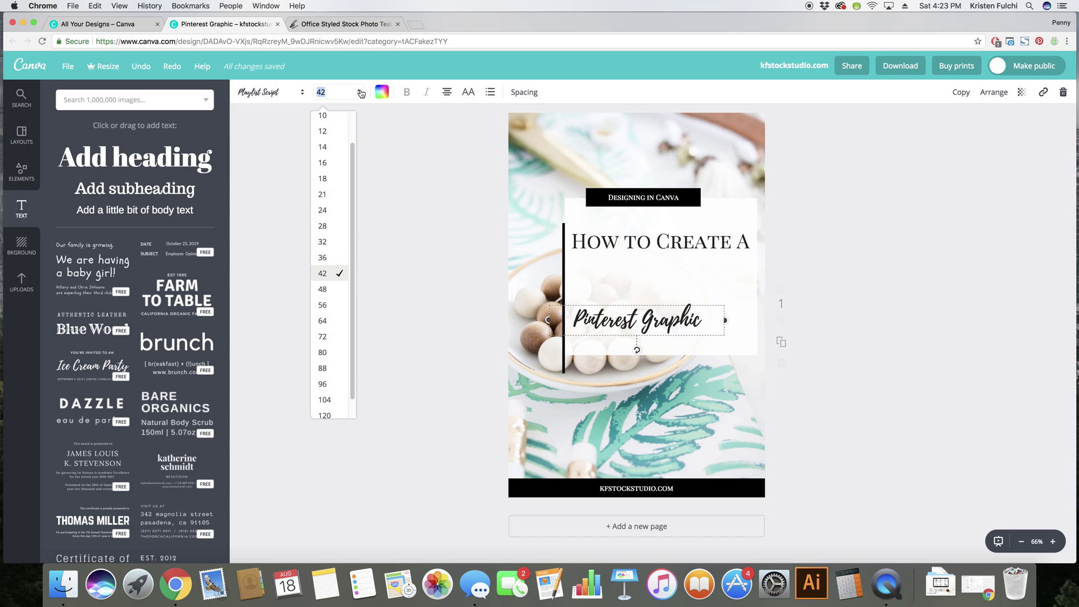
click(322, 304)
drag(667, 267, 675, 256)
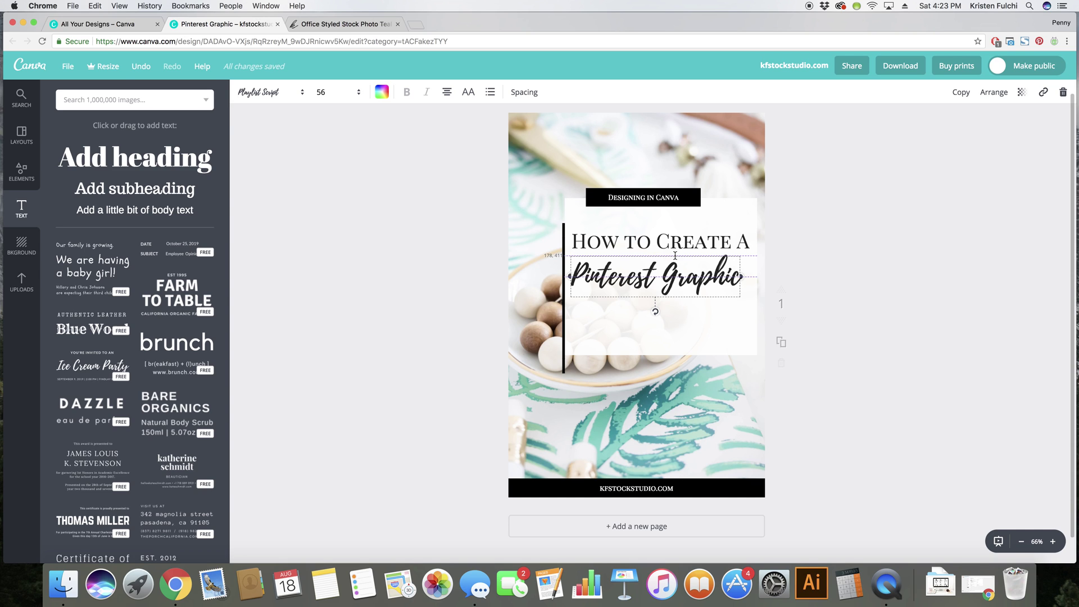
click(809, 274)
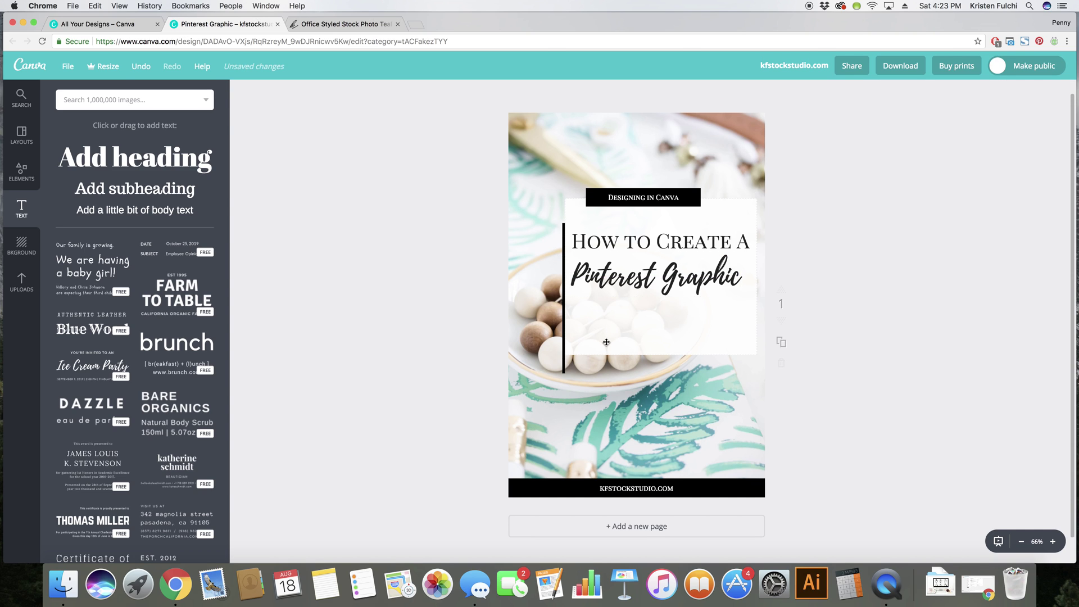
drag(649, 259, 649, 260)
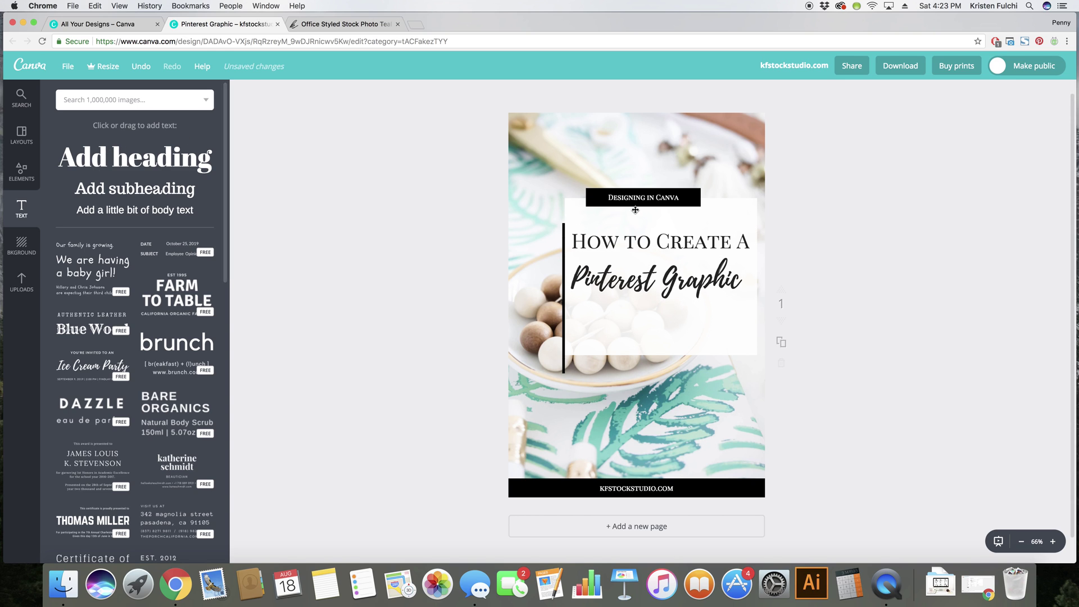
Step: Duplicate the "How to Create A" heading and change the copy's text to "In Canva"
click(636, 243)
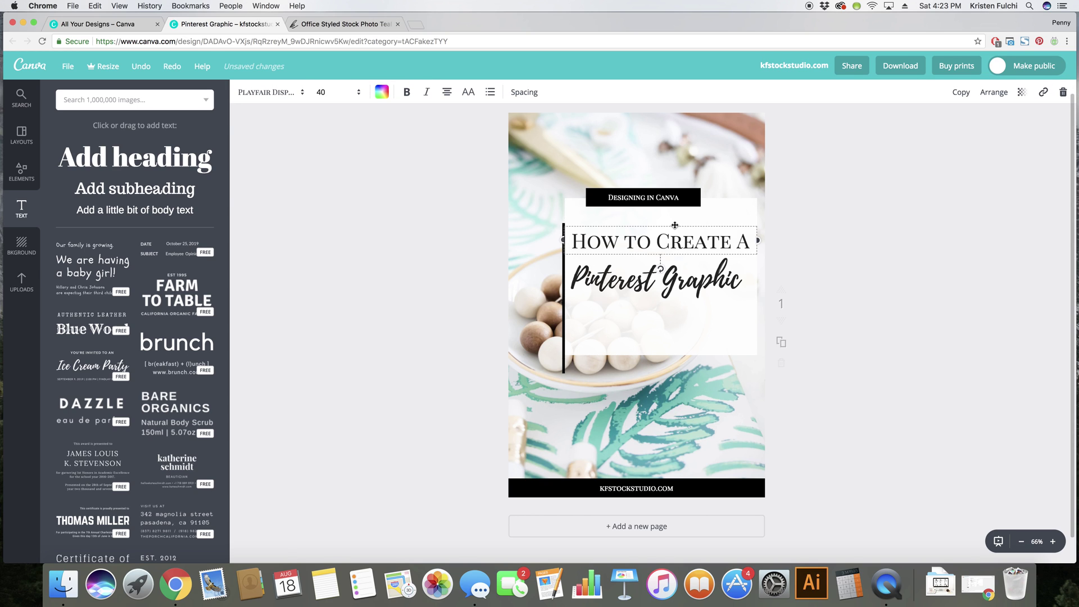
click(960, 93)
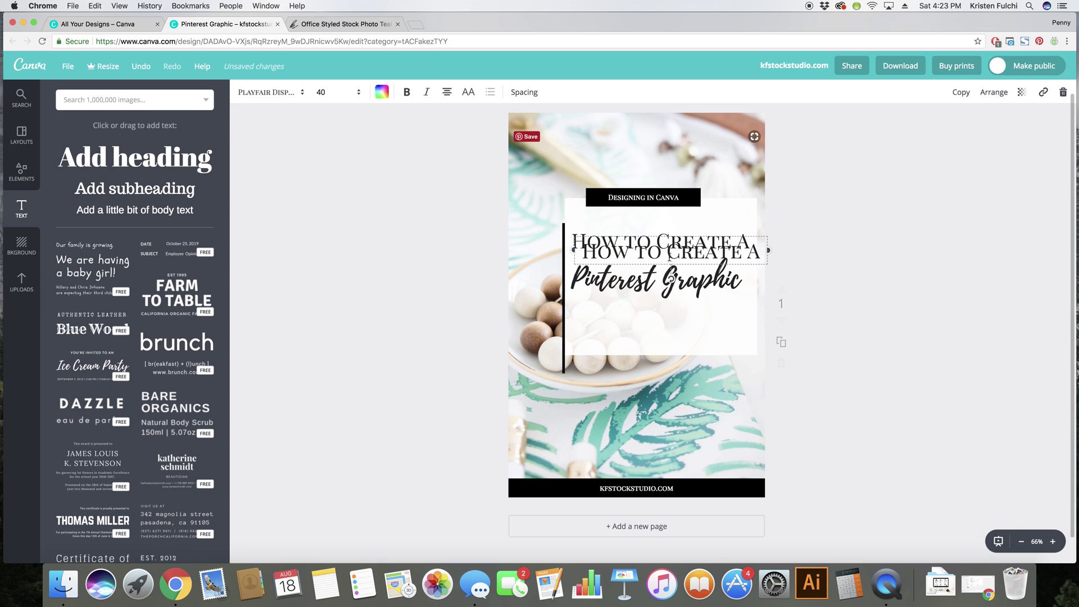
key(Return)
text(In Canv)
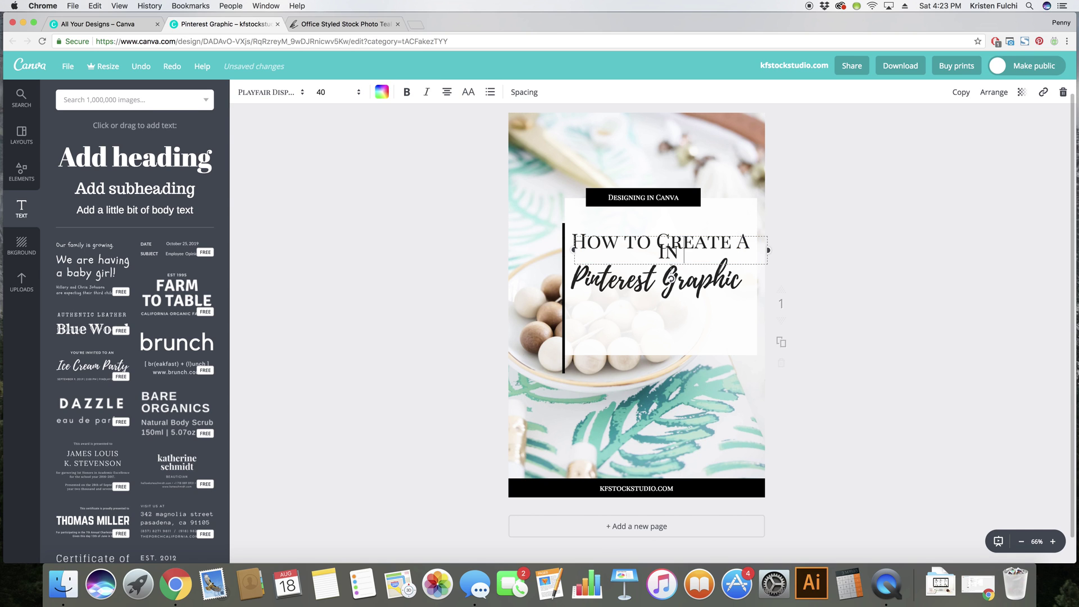
text(a)
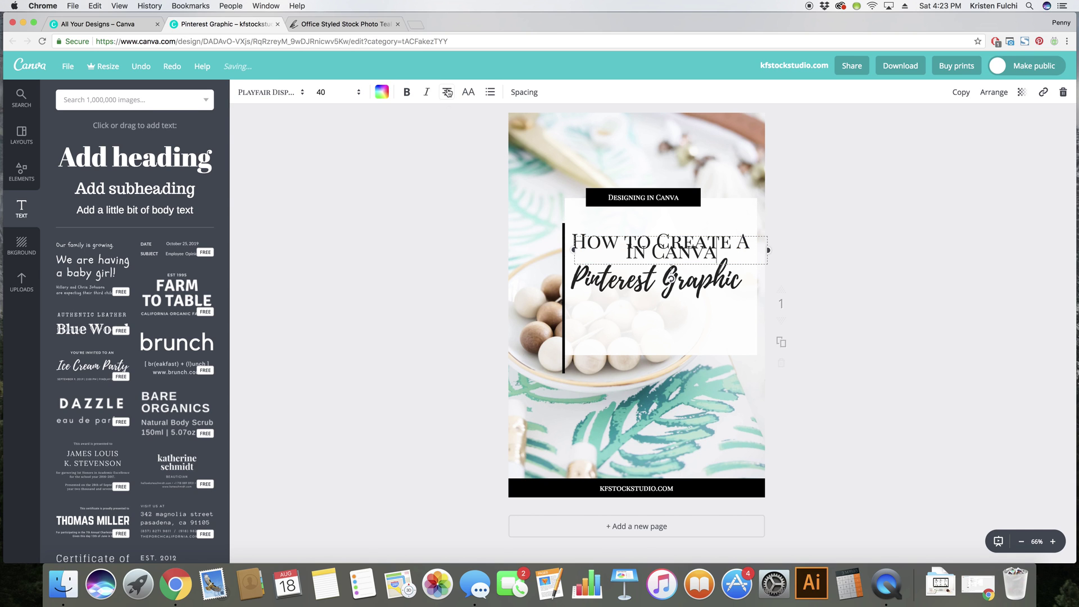
Step: Left-align the "In Canva" text and place it below "Pinterest Graphic", lined up with the title's left edge
click(447, 93)
click(449, 125)
drag(666, 236, 666, 299)
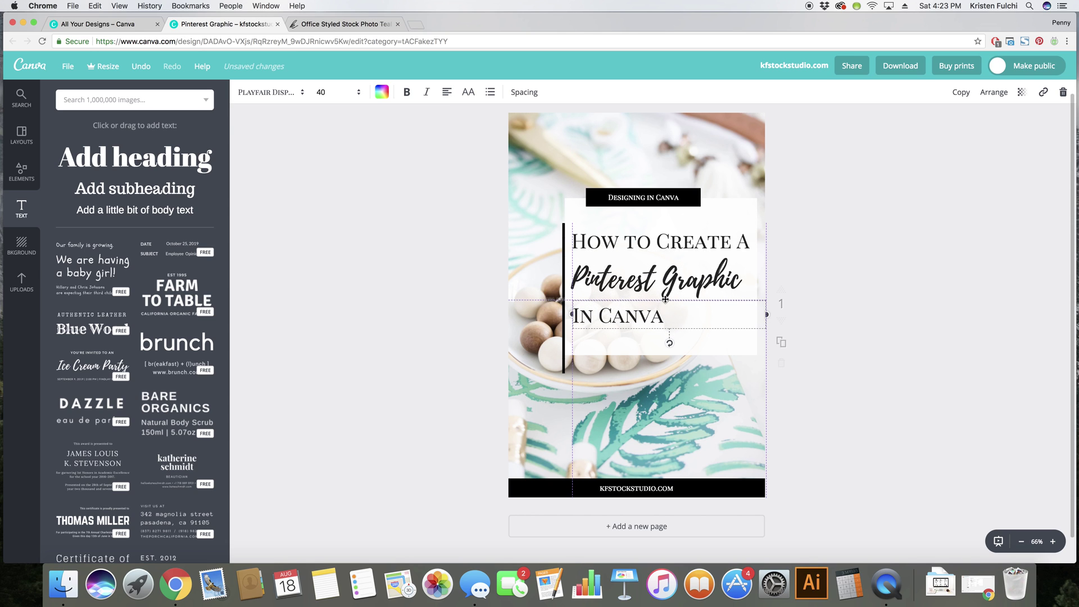
click(892, 337)
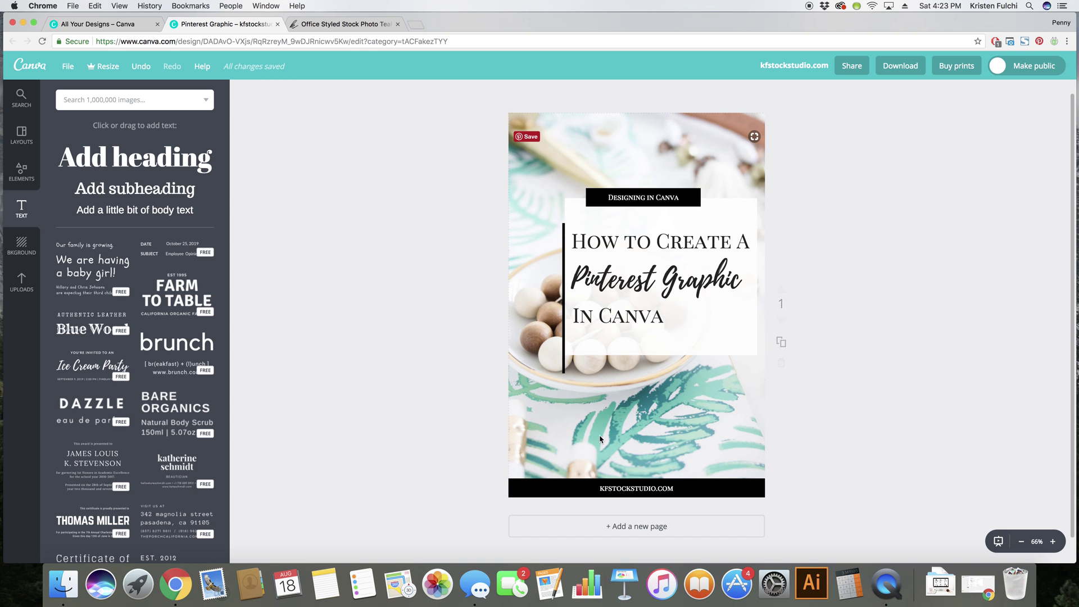
Step: Browse the ready-made text layouts down to the colored designs at the end of the list
scroll(120, 322, down, 1)
scroll(119, 321, down, 15)
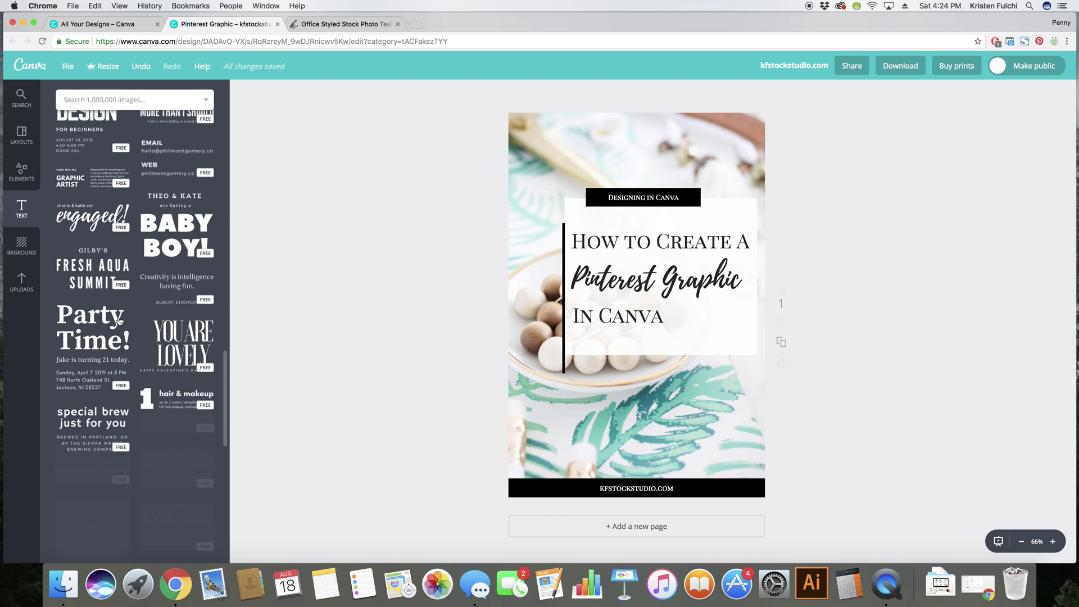
scroll(120, 322, down, 15)
scroll(120, 322, down, 10)
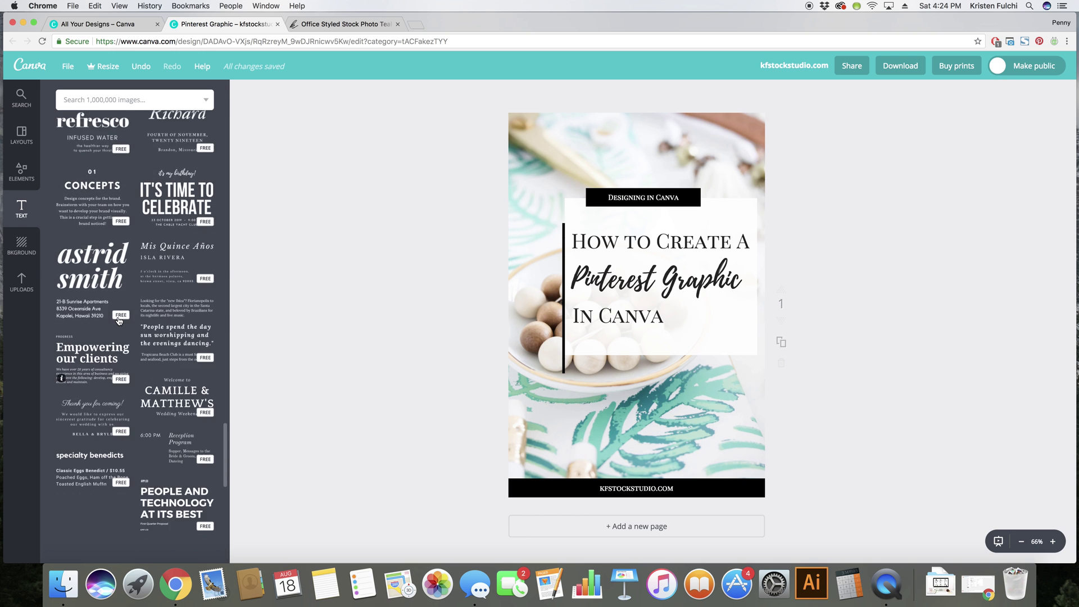
scroll(119, 321, down, 10)
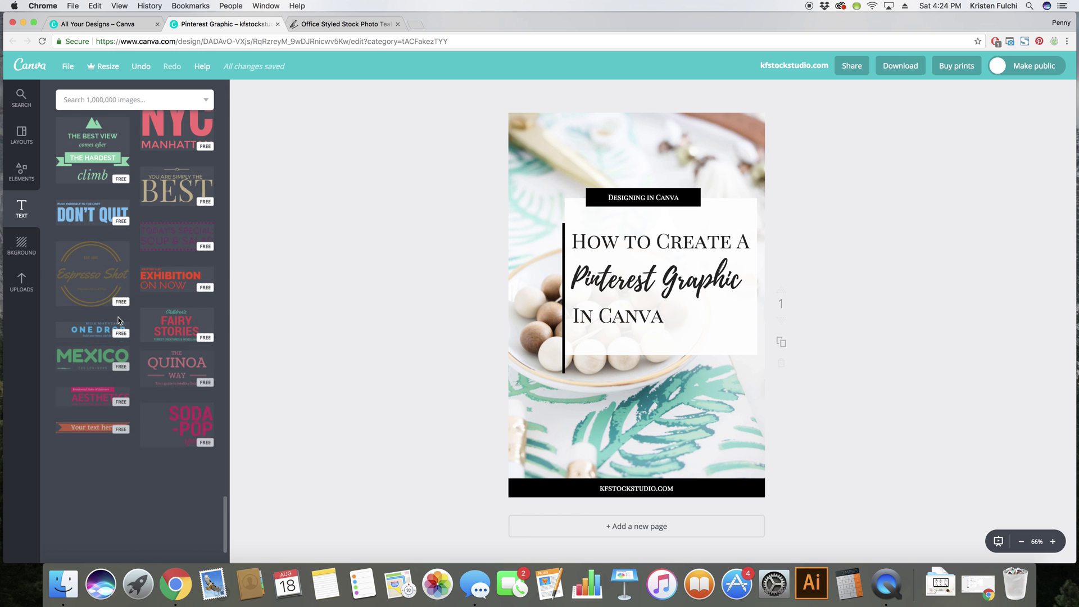
Step: Add the black-and-white "Two Faced" circle text design to the graphic and replace its words with "How" and "To"
scroll(117, 342, down, 6)
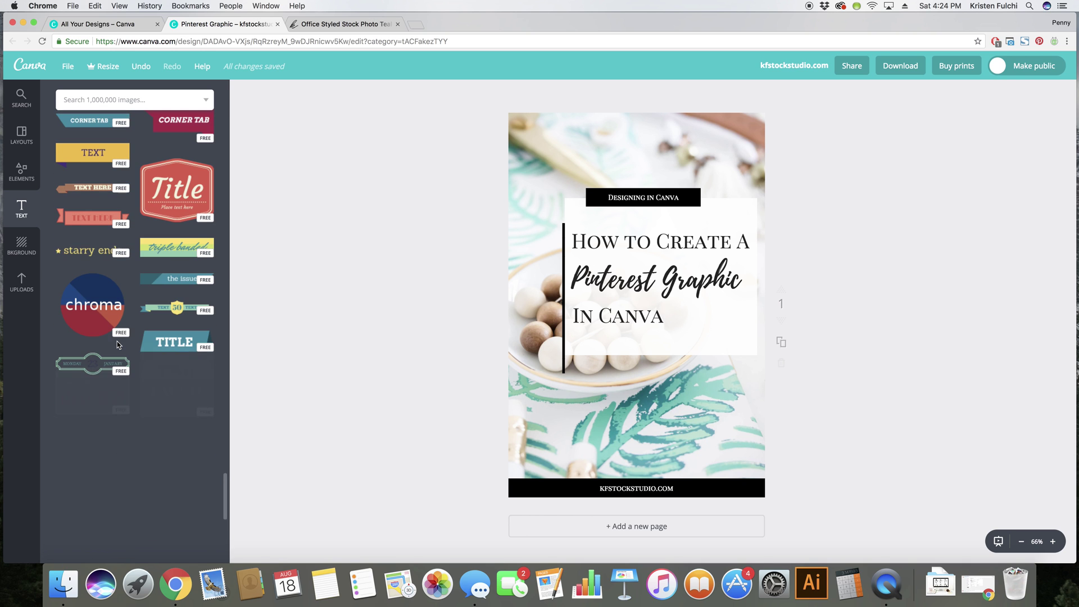
click(152, 349)
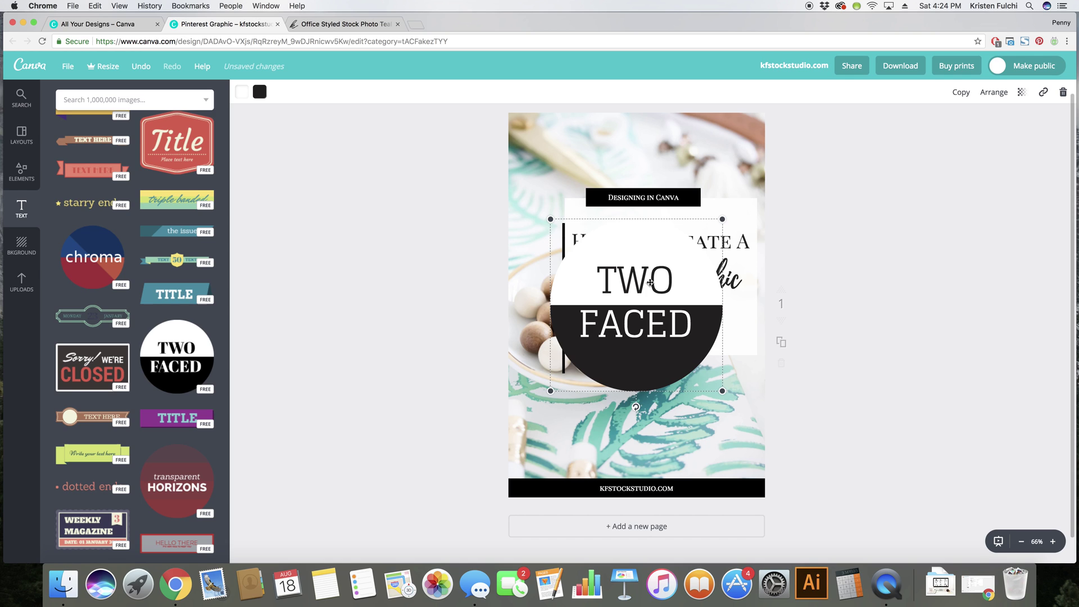
double_click(650, 282)
text(How)
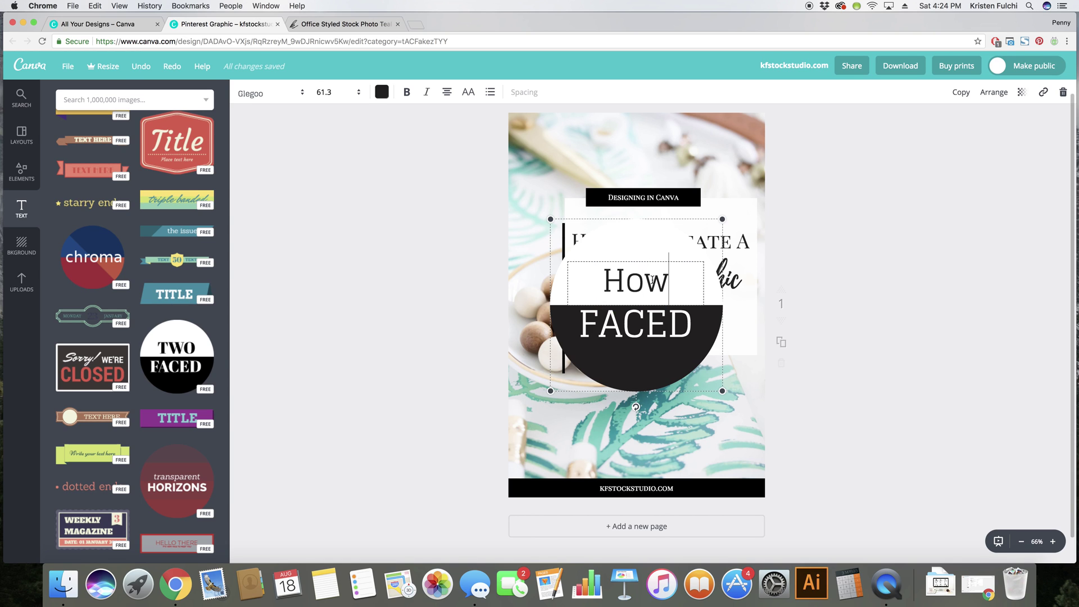
double_click(663, 324)
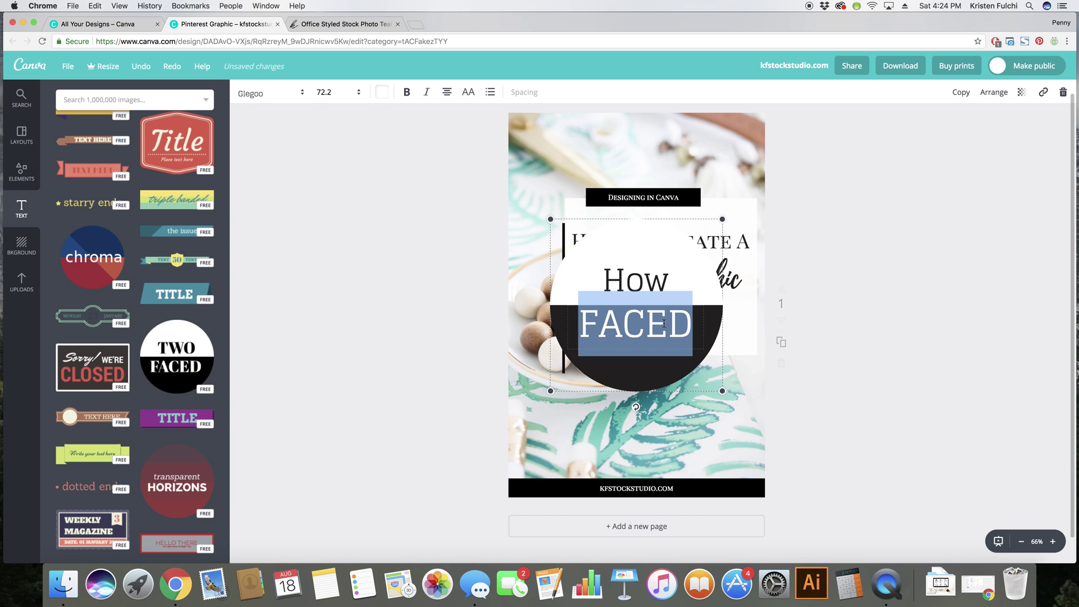
text(To)
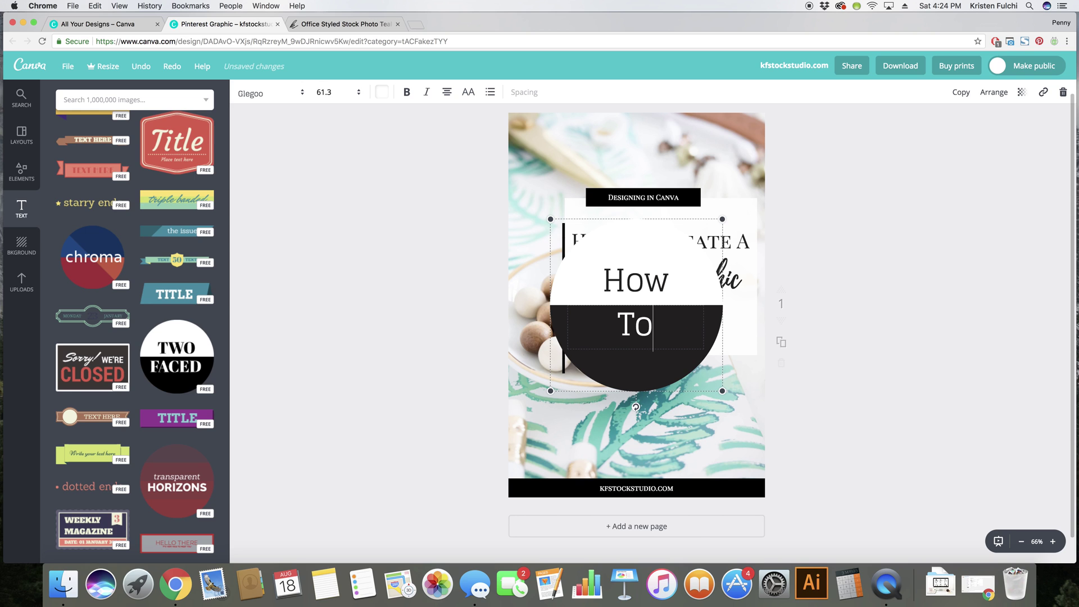
Step: Set the font of both "How" and "To" in the circle badge to Playfair Display SC
double_click(650, 279)
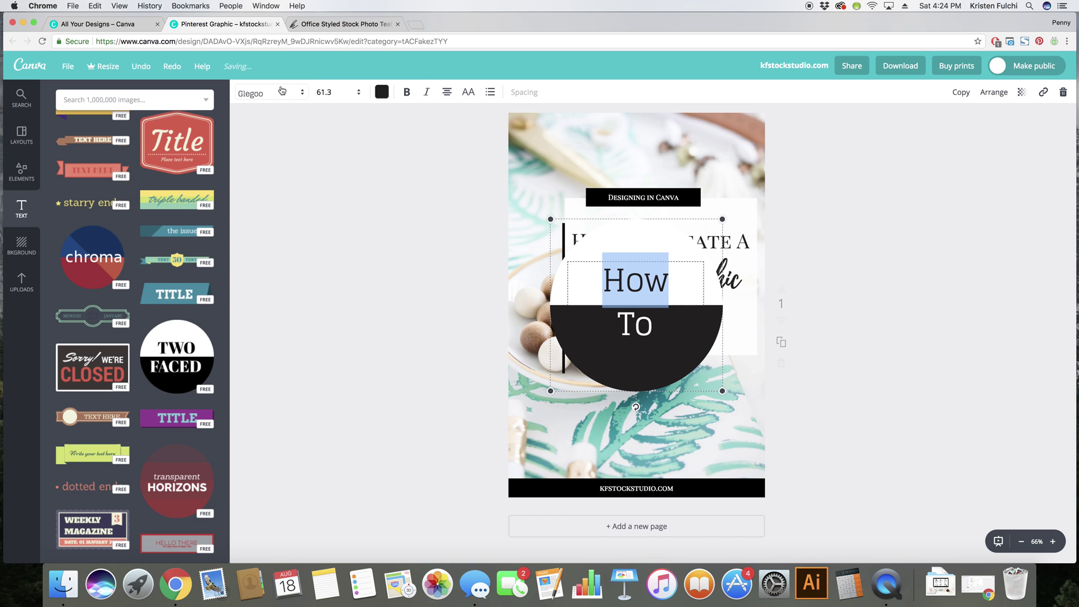
click(281, 92)
drag(445, 192, 446, 115)
click(297, 140)
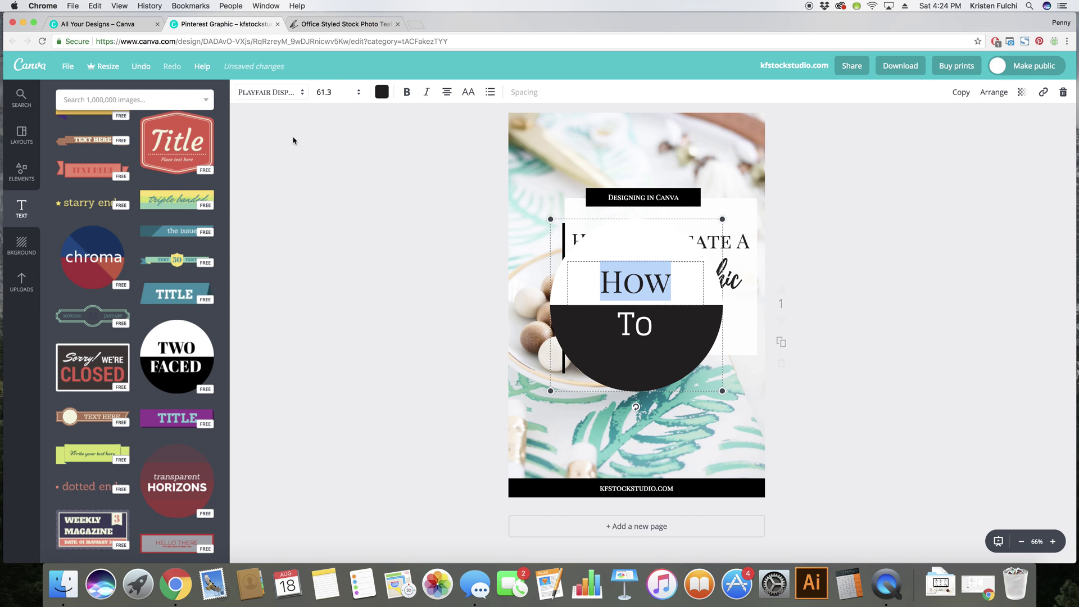
double_click(634, 332)
click(270, 92)
drag(444, 191, 446, 116)
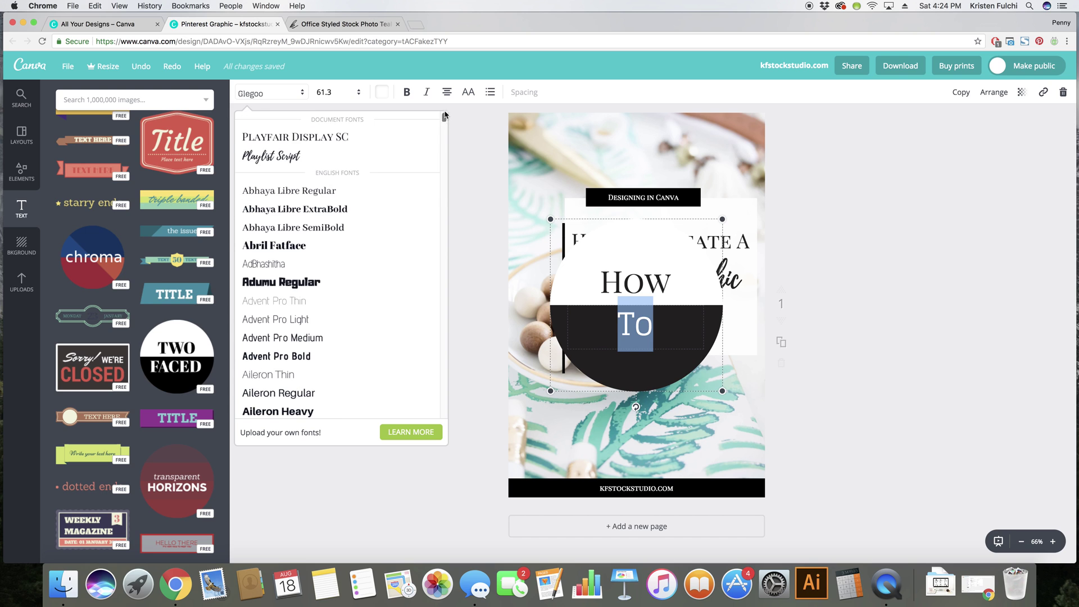
click(324, 142)
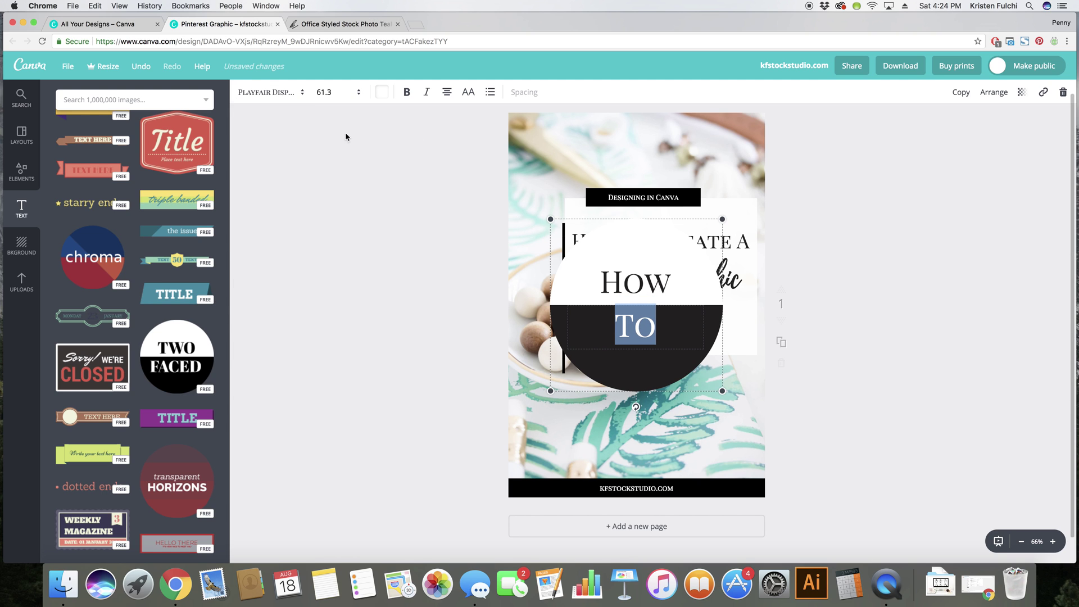
Step: Shrink the "How To" badge to a small circle and place it in the graphic's lower-left corner, just above the website footer
drag(548, 217, 662, 340)
drag(683, 379, 540, 446)
click(1028, 329)
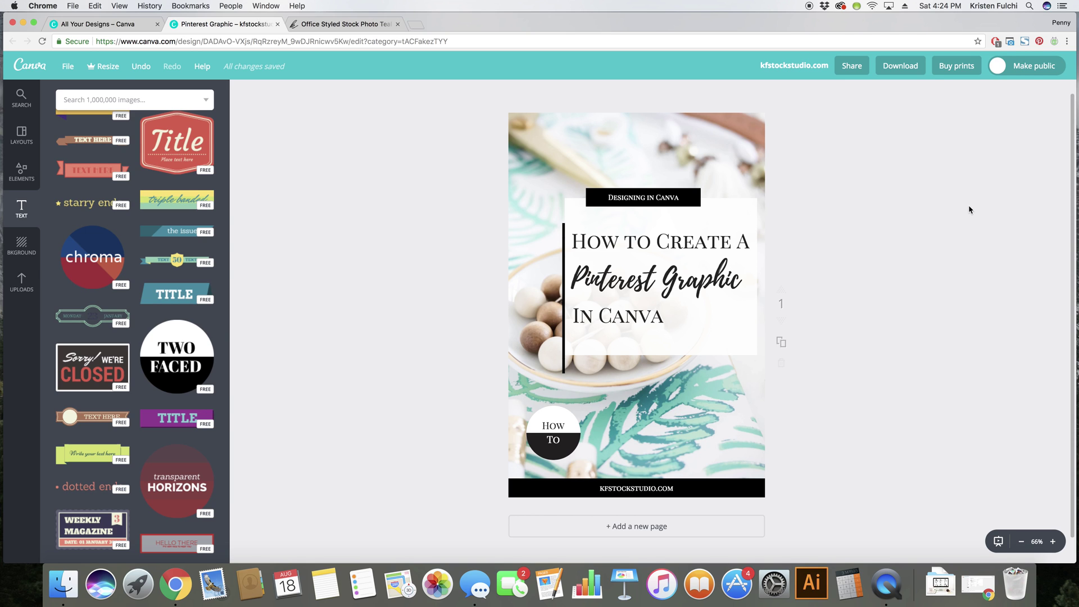
Step: Download the finished design as a JPG file and close the download message
click(902, 68)
click(954, 123)
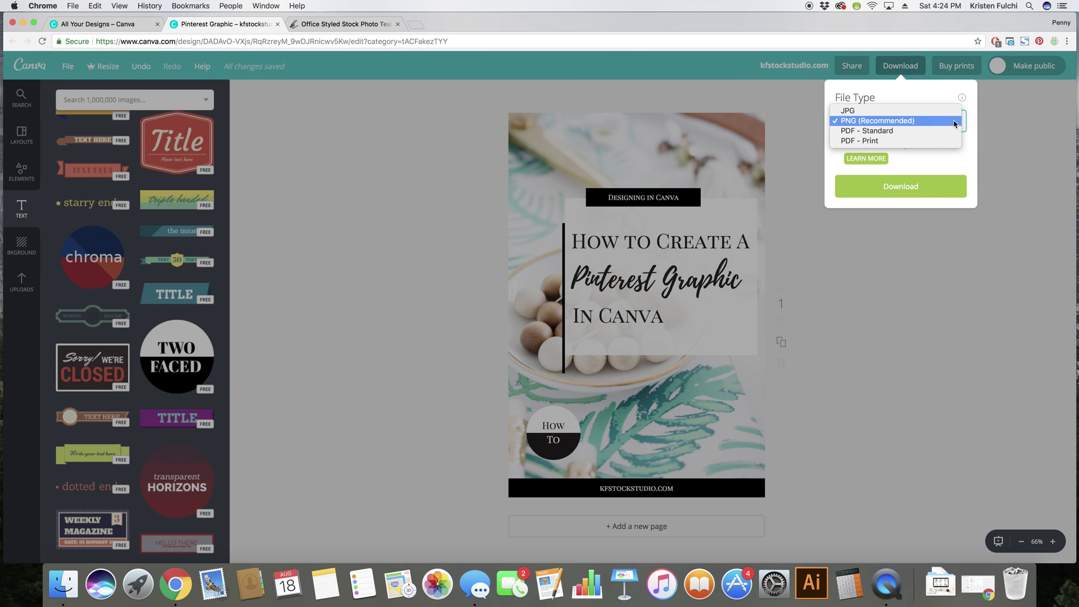
click(859, 105)
click(897, 160)
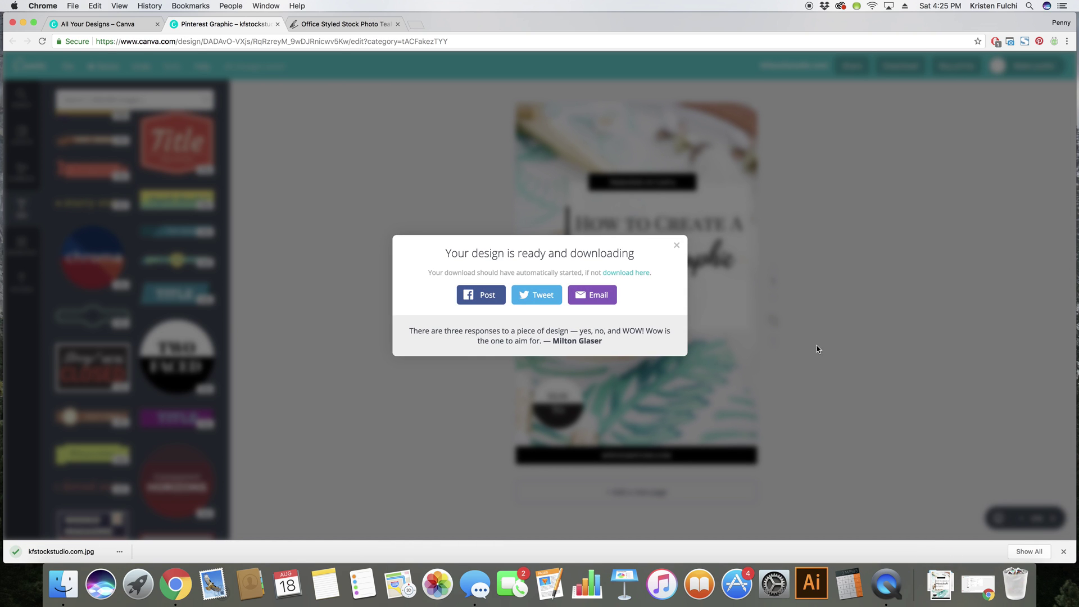
click(677, 248)
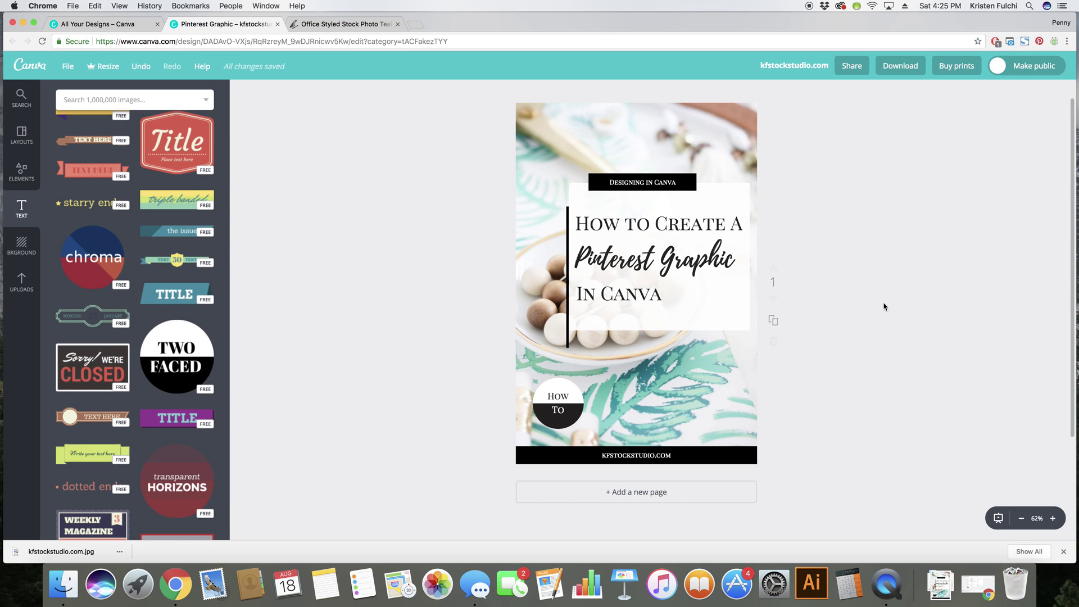